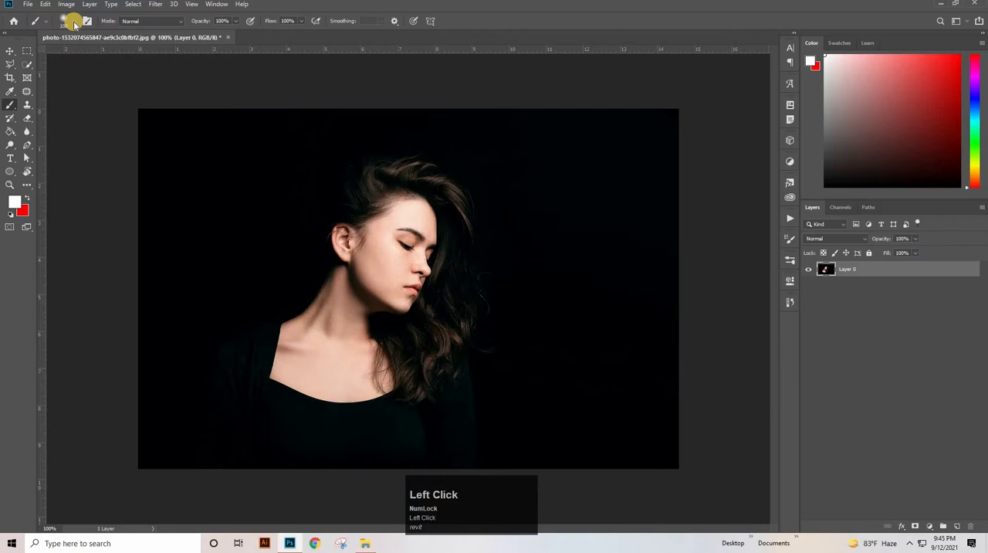
- Set up a Hard Round brush with a size of 5 px and try it with a stroke
left_click(72, 22)
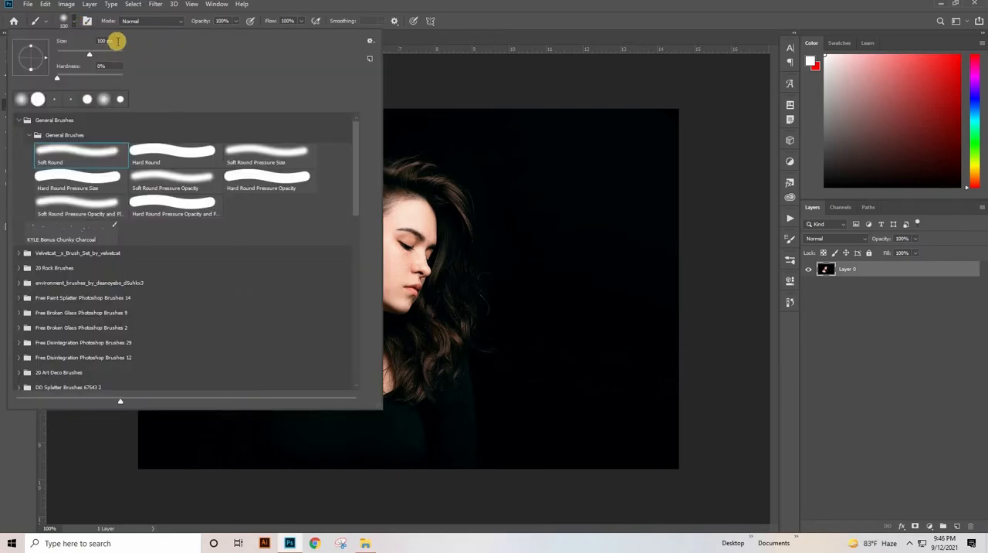
left_click_drag(116, 41, 18, 42)
key("BackSpace")
type("5")
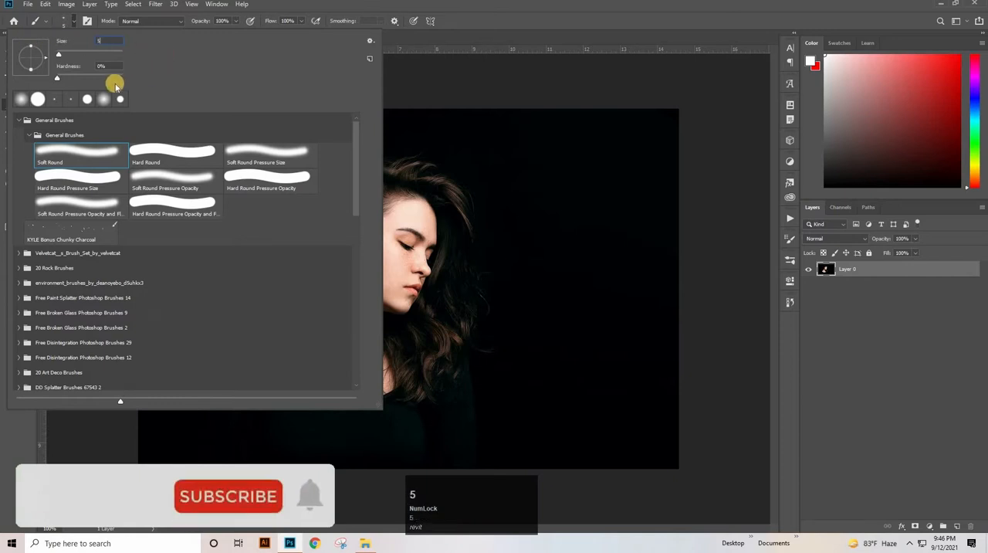
left_click(171, 152)
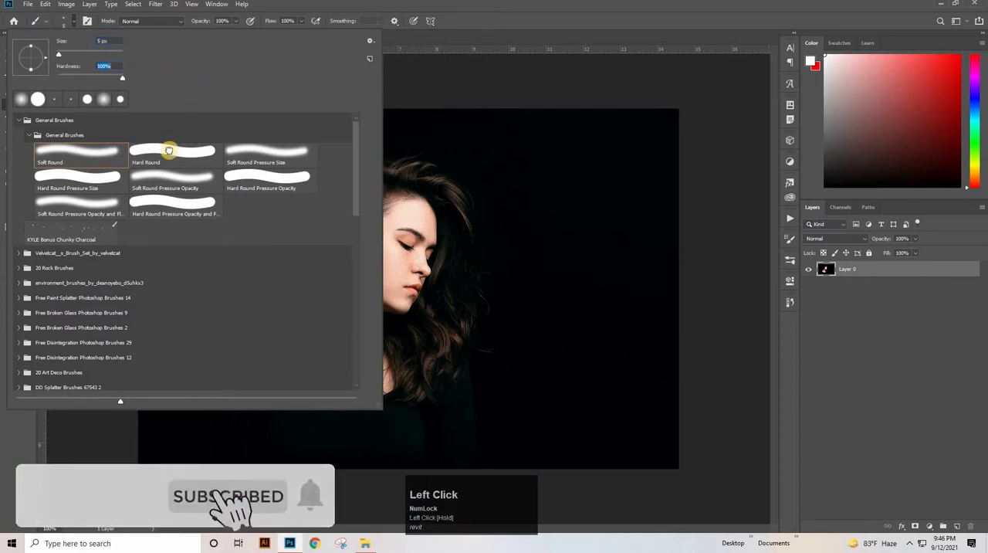
left_click_drag(502, 169, 484, 284)
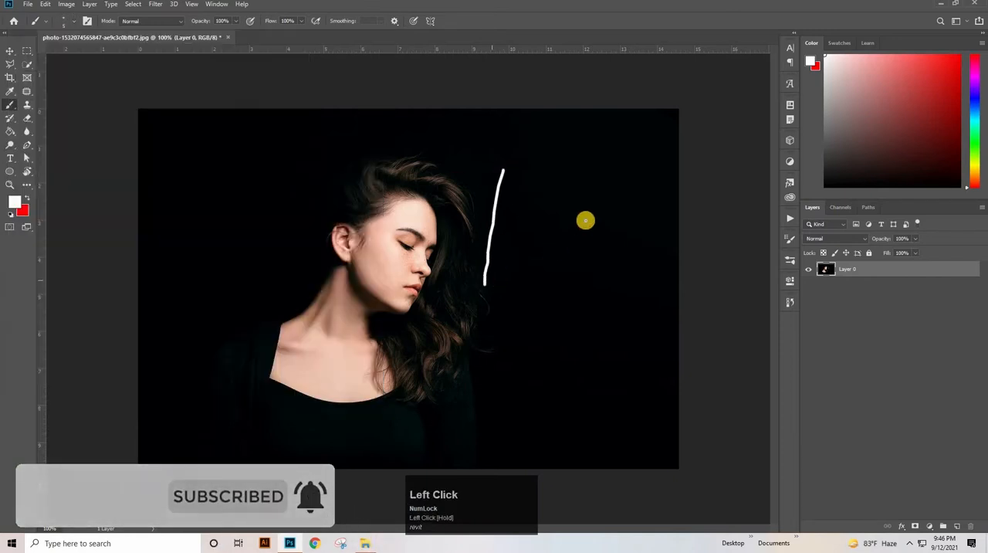
key("ctrl+z")
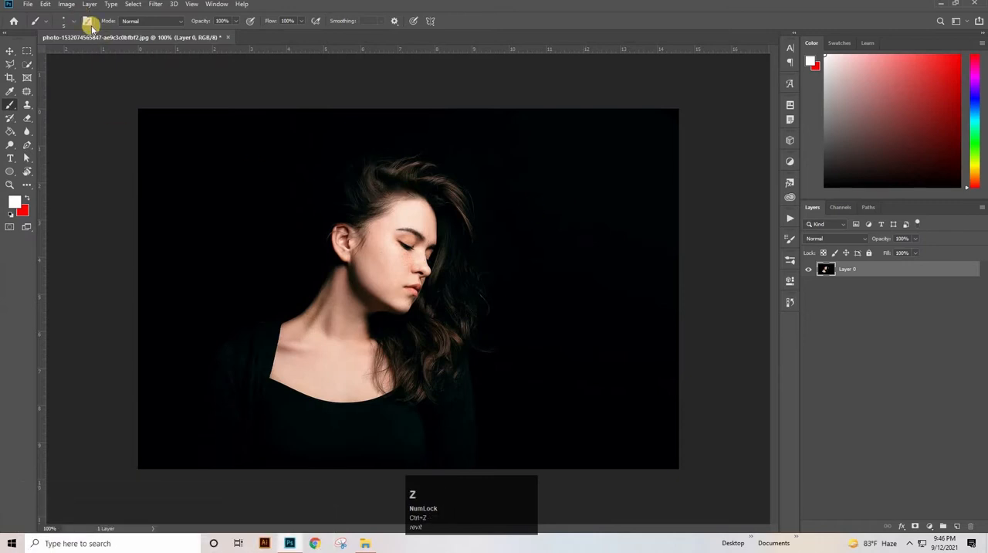
- Set the brush tip's spacing to 1% in the brush settings
left_click(87, 22)
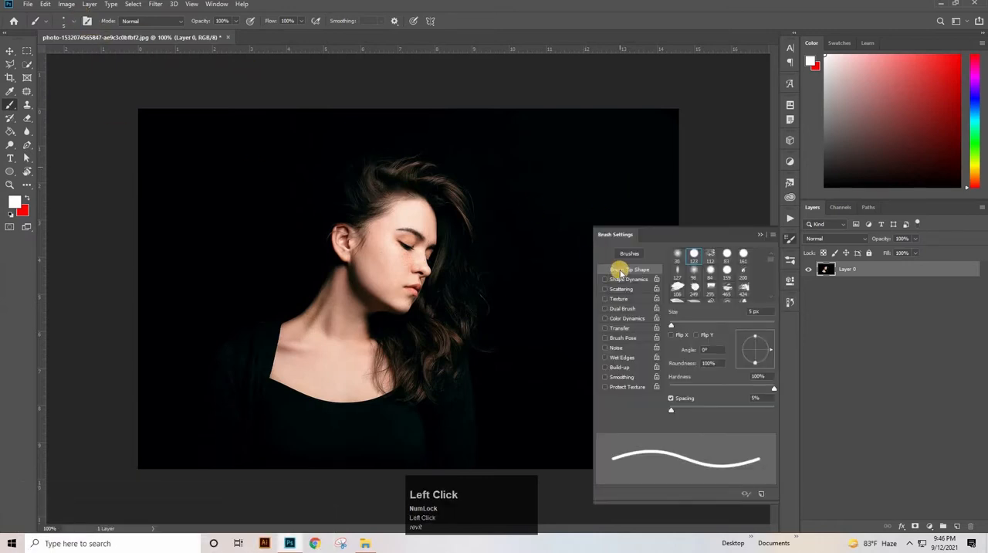
left_click_drag(760, 397, 704, 395)
type("1")
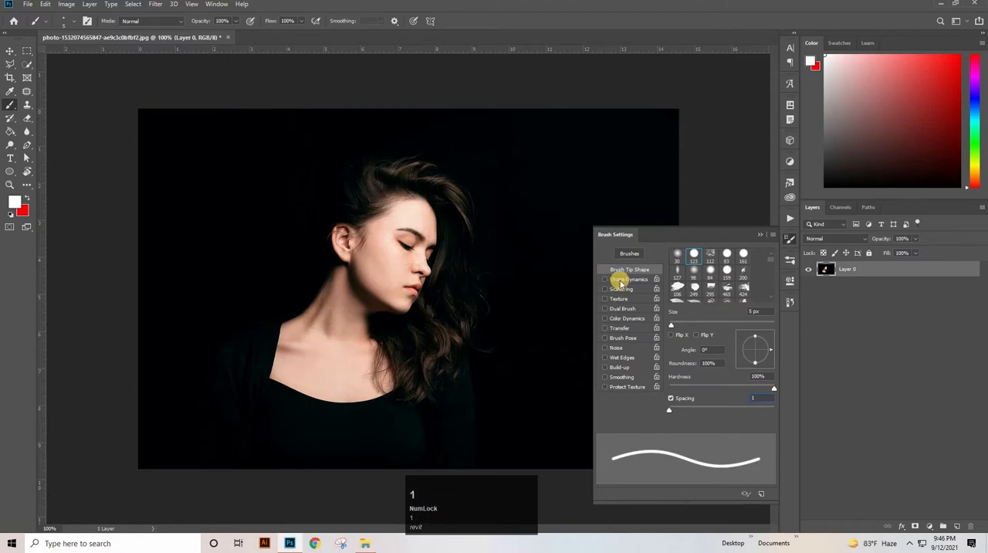
- Enable Shape Dynamics and Transfer for the brush, with size jitter and opacity jitter both controlled by Pen Pressure
left_click(622, 279)
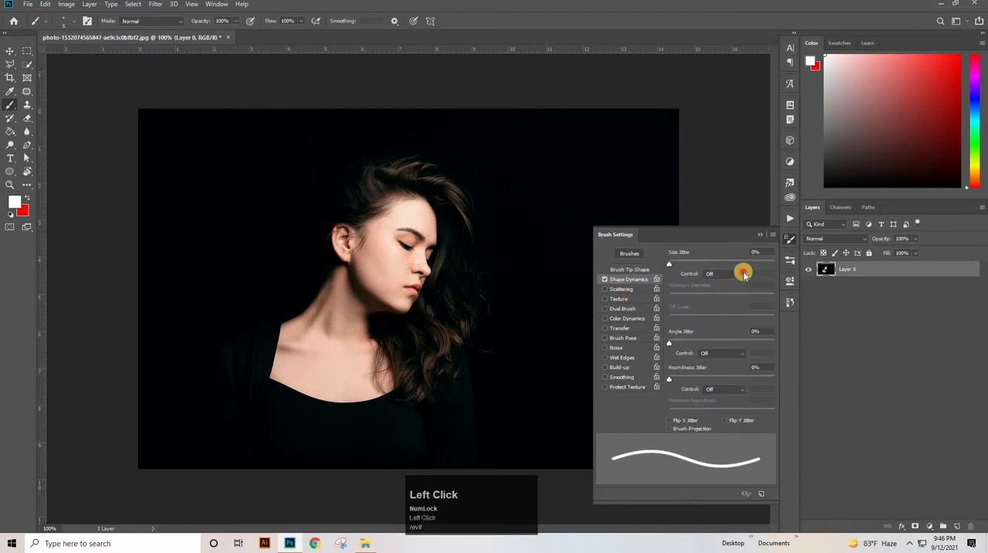
left_click(744, 274)
left_click(714, 305)
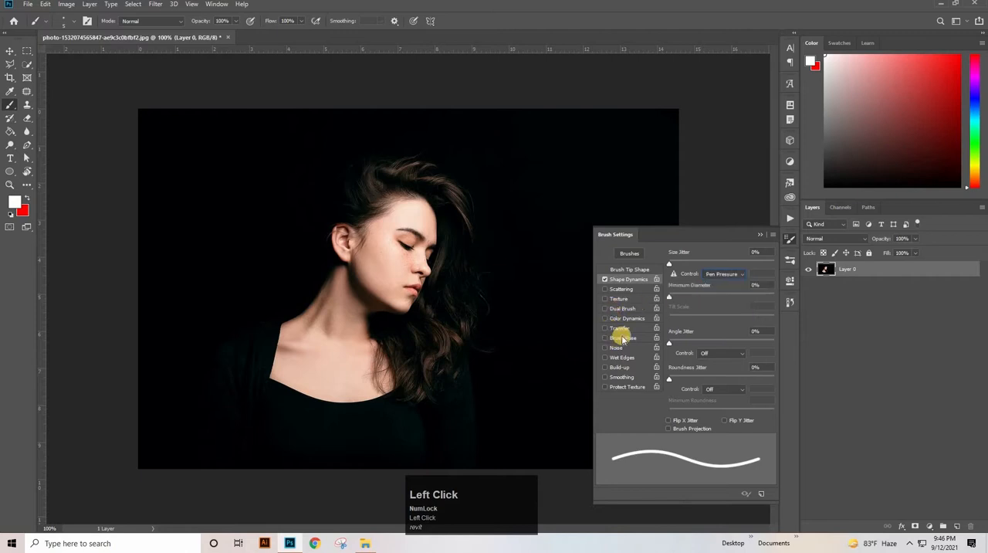
left_click(630, 330)
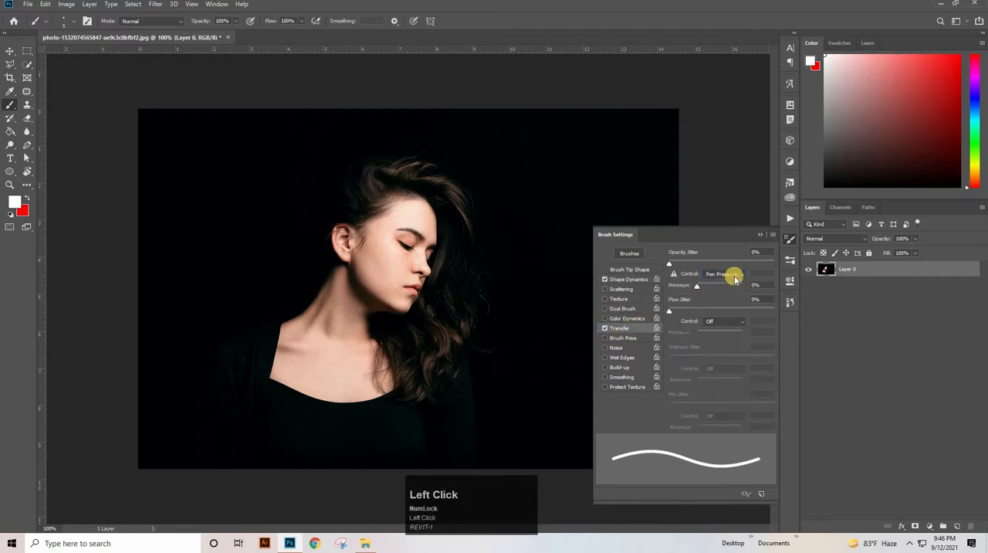
left_click(734, 279)
left_click(718, 301)
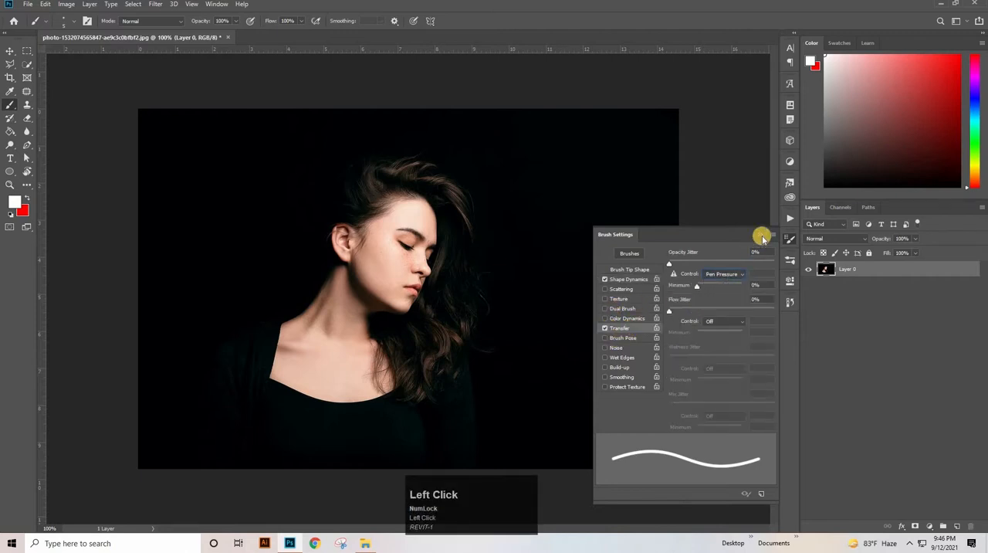
left_click(762, 236)
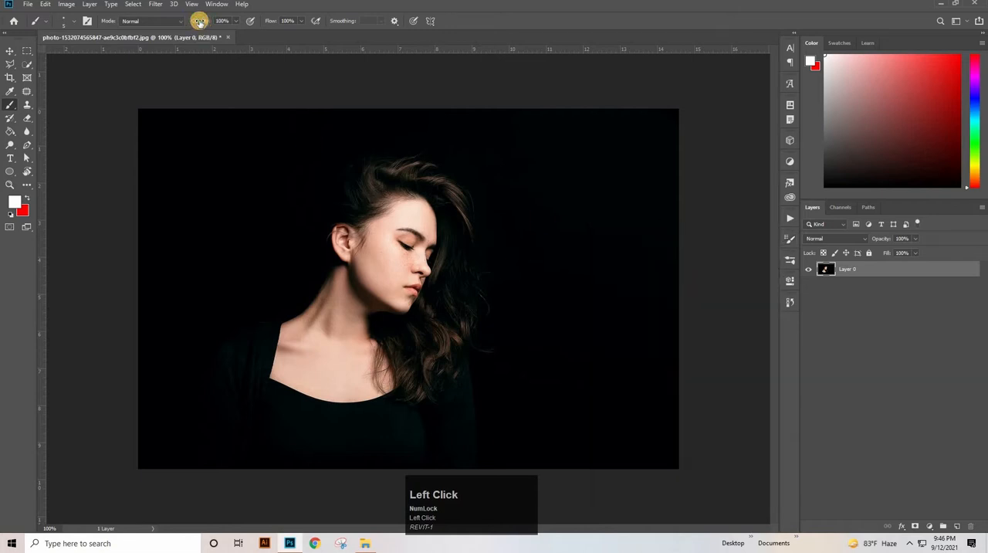
left_click(200, 21)
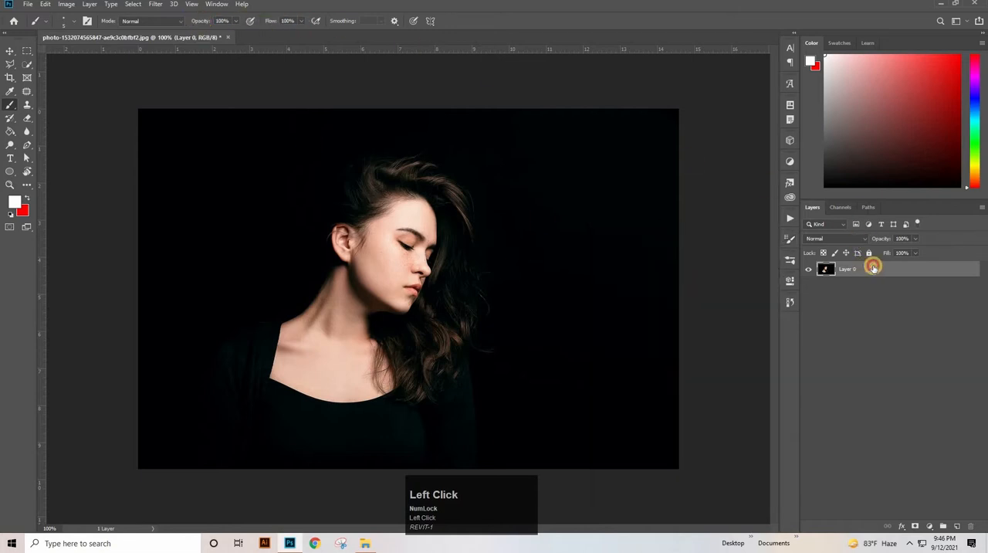
- Add a new layer and draw a closed three-point triangular path across the woman with the Pen tool in Path mode
left_click(956, 525)
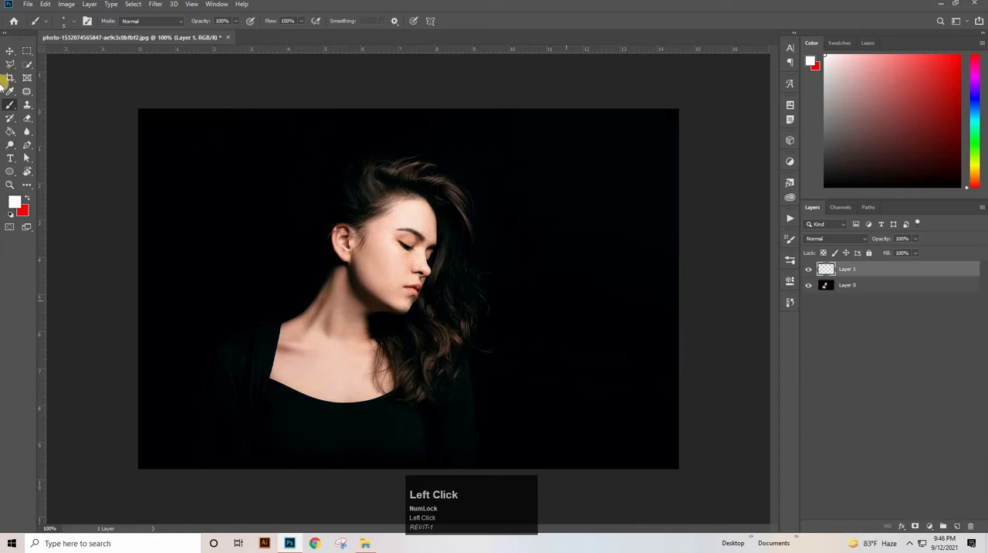
right_click(27, 144)
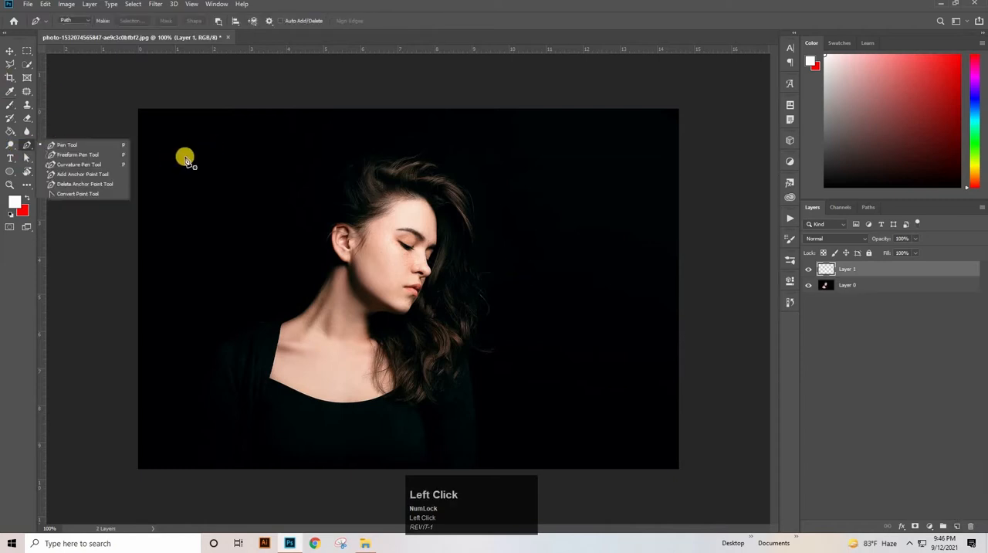
left_click(97, 145)
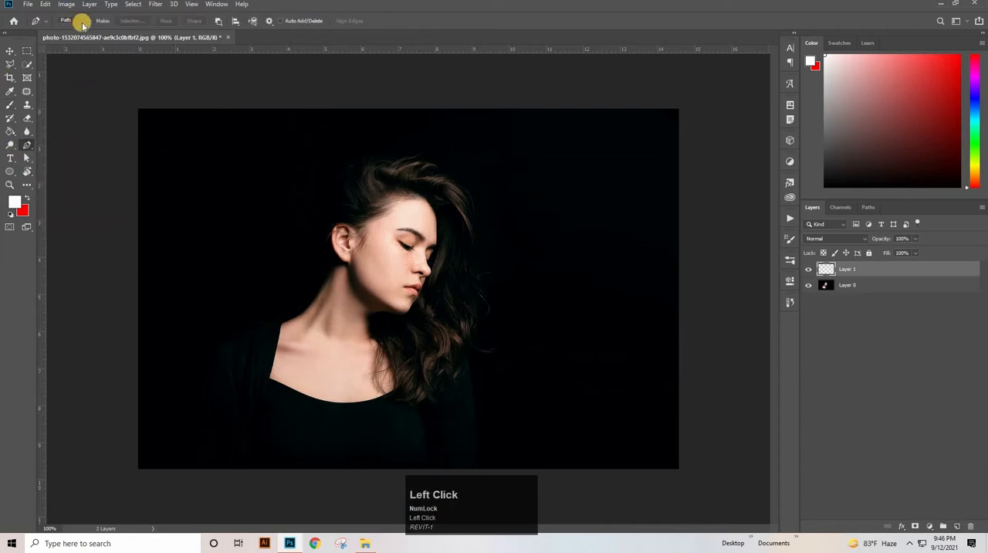
left_click(275, 124)
left_click(236, 141)
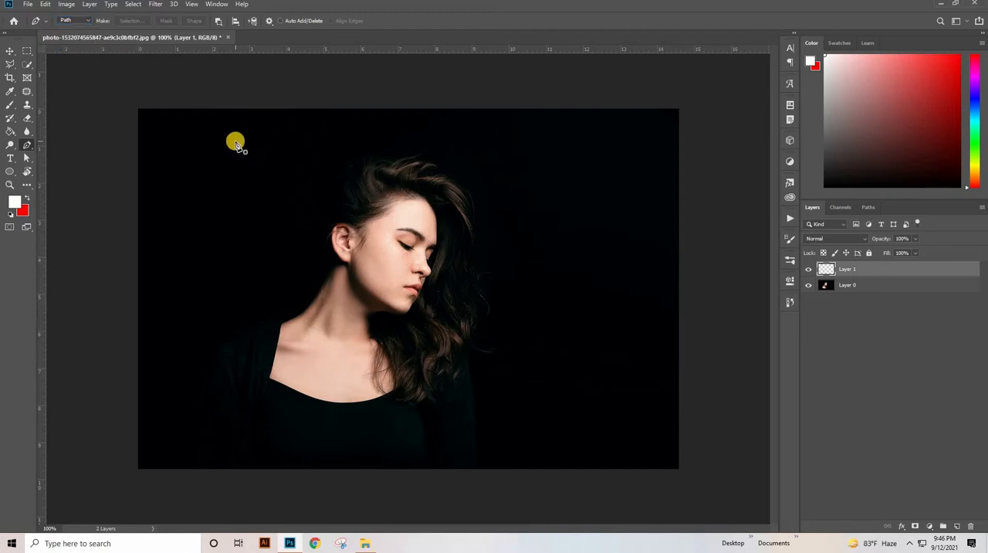
left_click(589, 296)
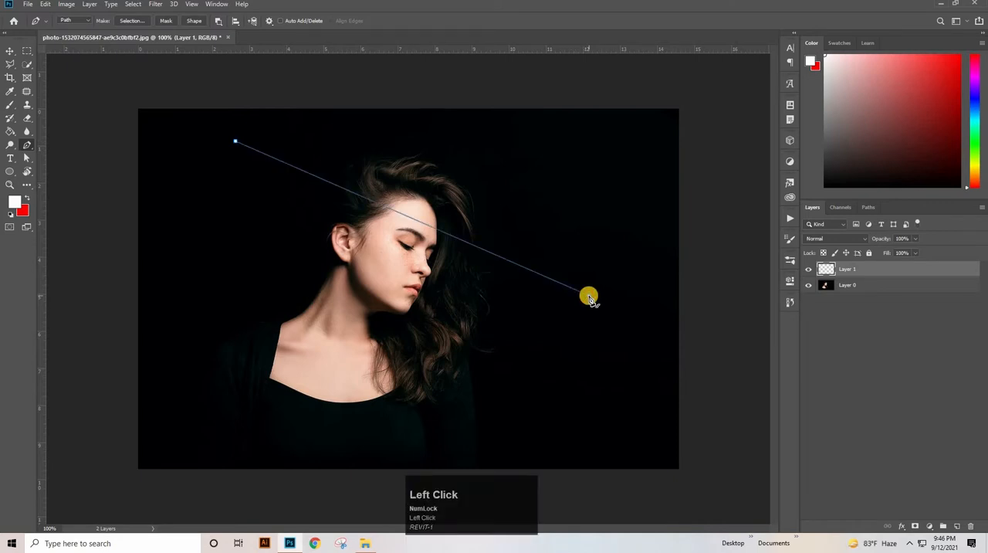
left_click(313, 411)
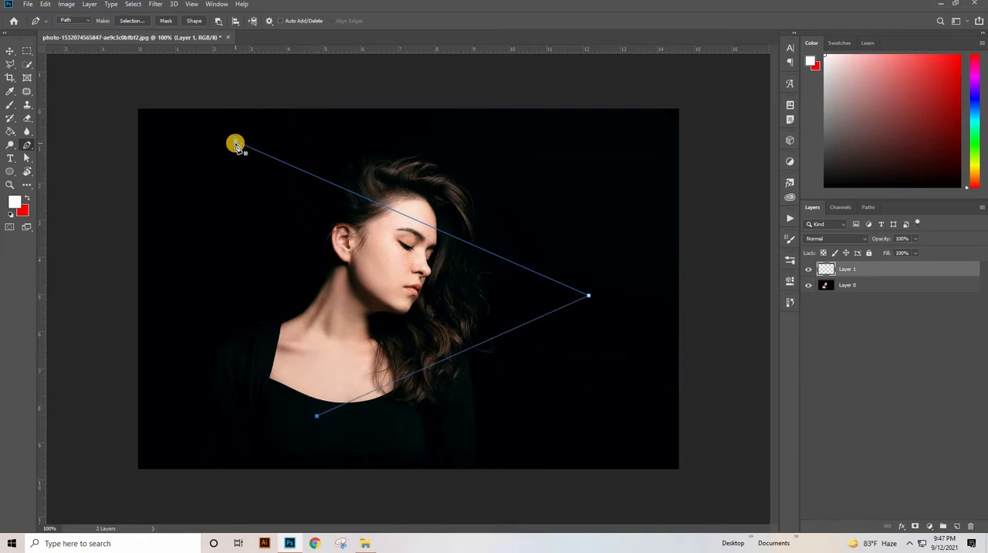
left_click(235, 143)
- Stroke the triangular path with the Brush, without simulated pressure, and delete the path
right_click(333, 248)
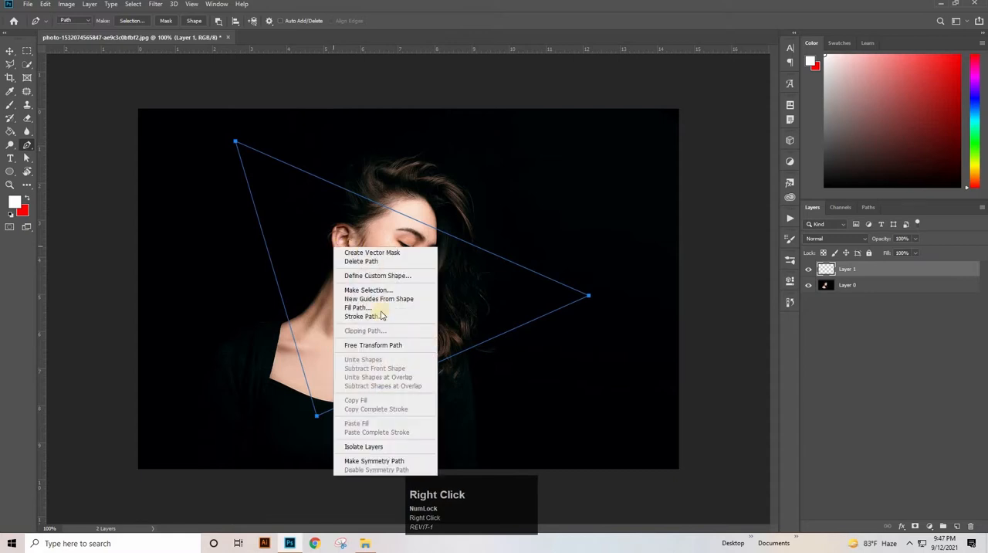
left_click(382, 315)
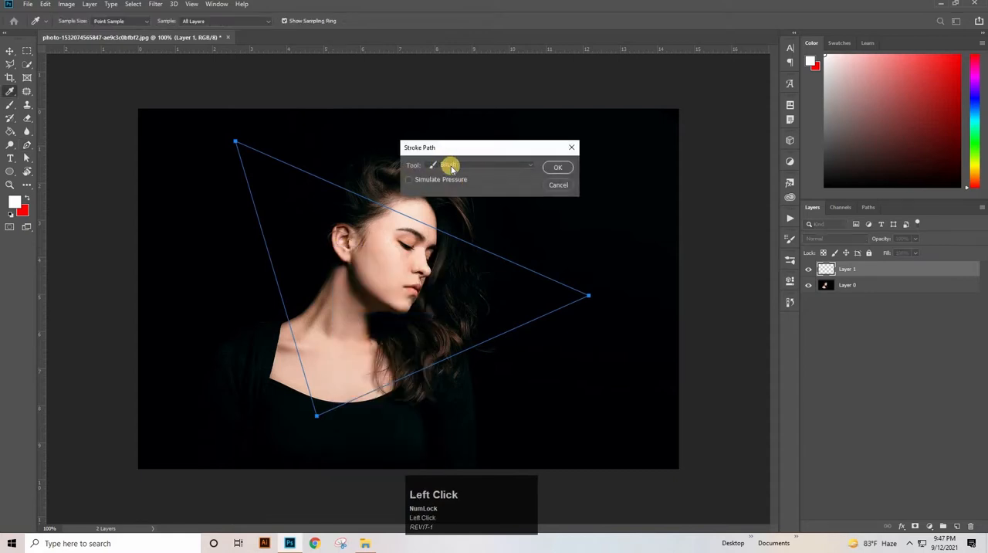
left_click(453, 168)
left_click(451, 185)
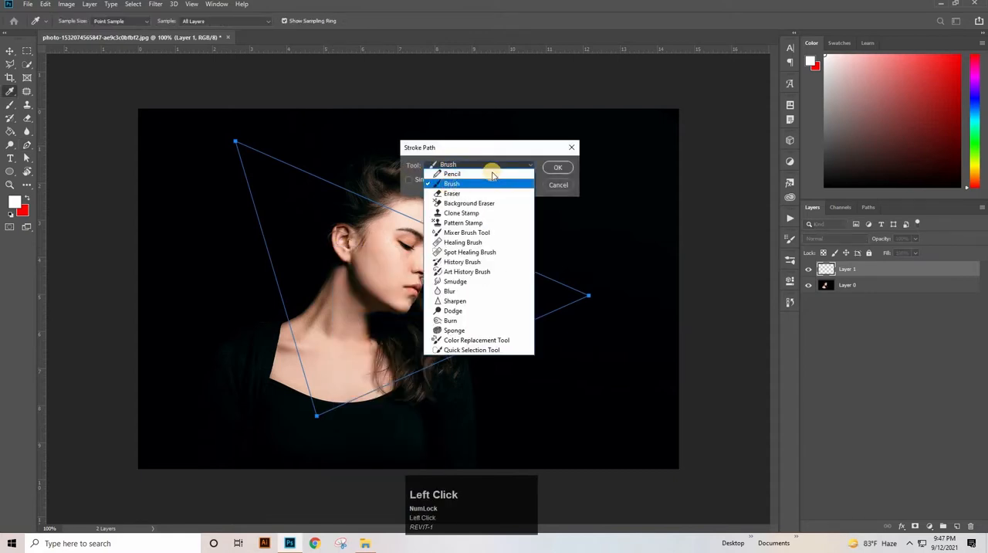
left_click(561, 169)
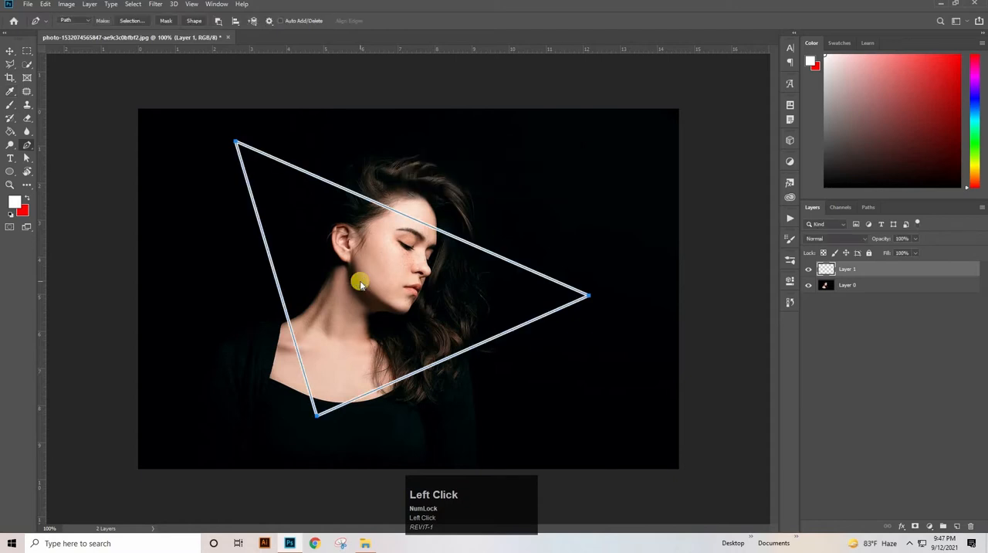
right_click(359, 284)
left_click(390, 299)
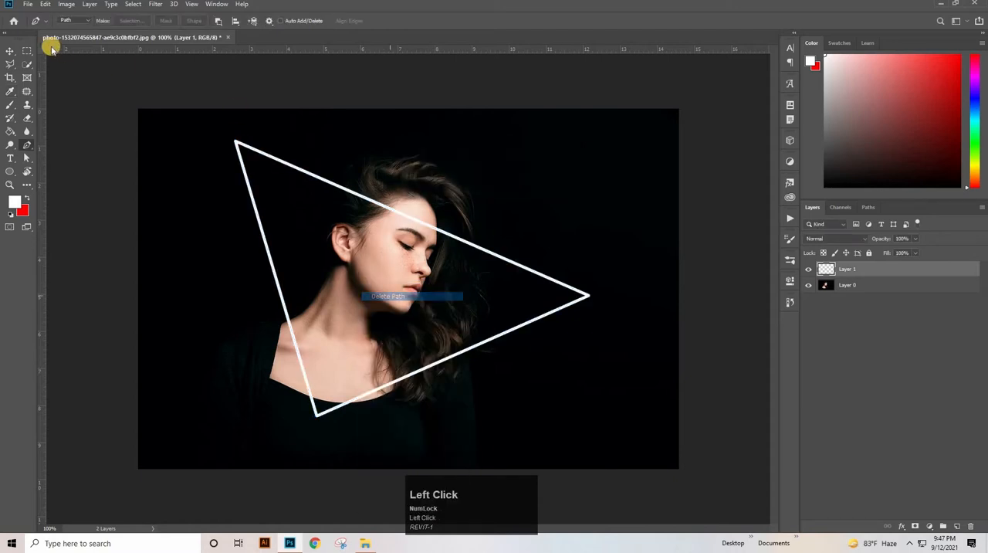
- Distort the white triangle by pulling its bounding box's upper-right corner outward and adjusting the upper-left corner, and apply the transform
left_click(8, 51)
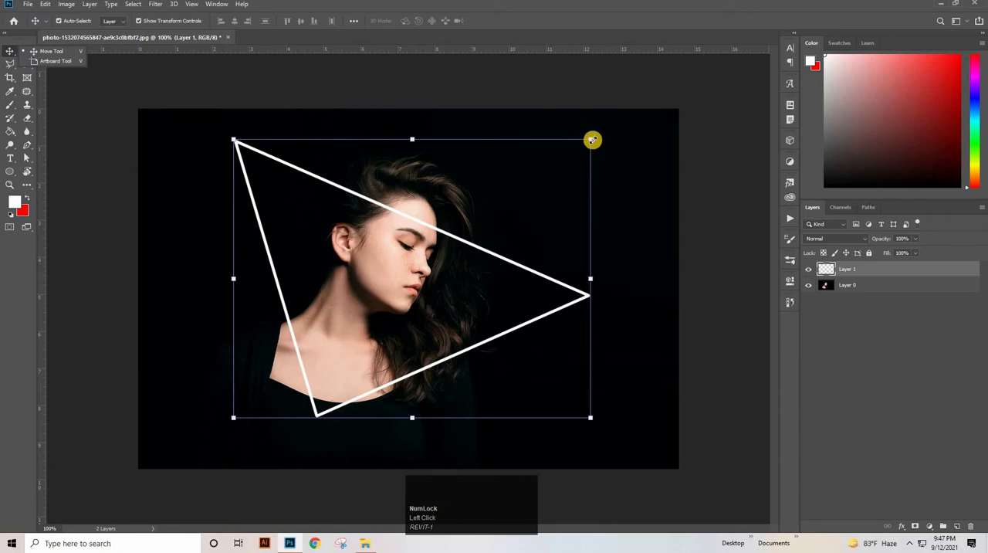
left_click_drag(593, 138, 608, 108)
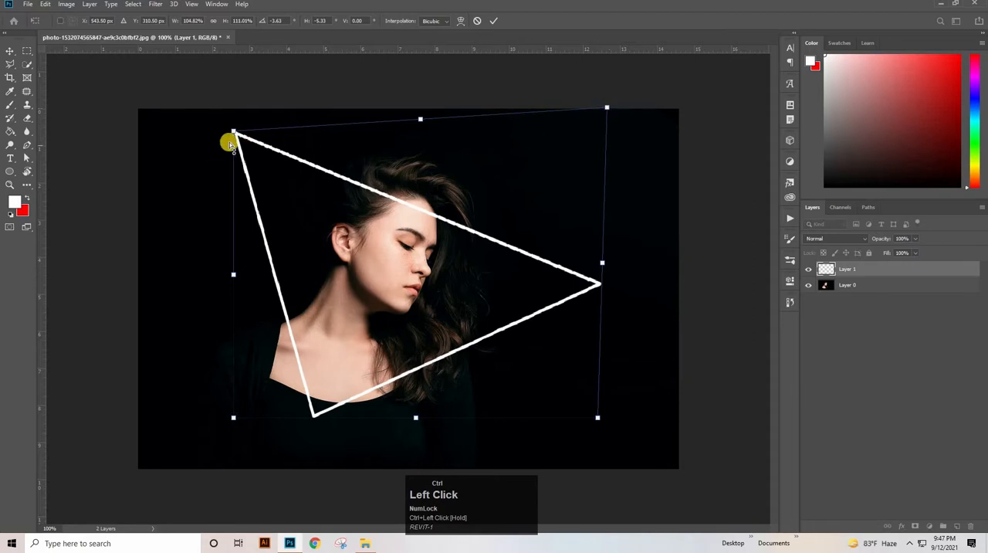
left_click_drag(234, 131, 236, 142)
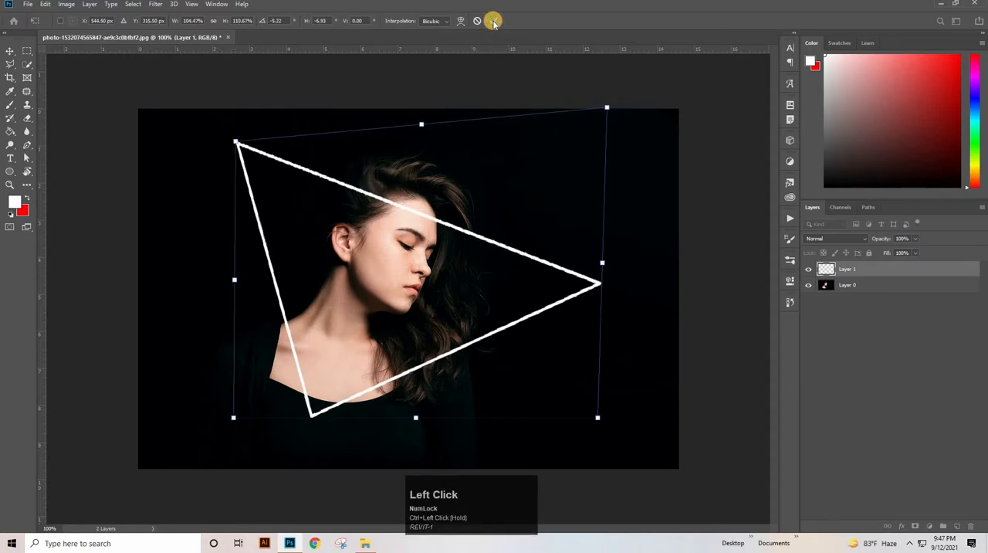
left_click(494, 21)
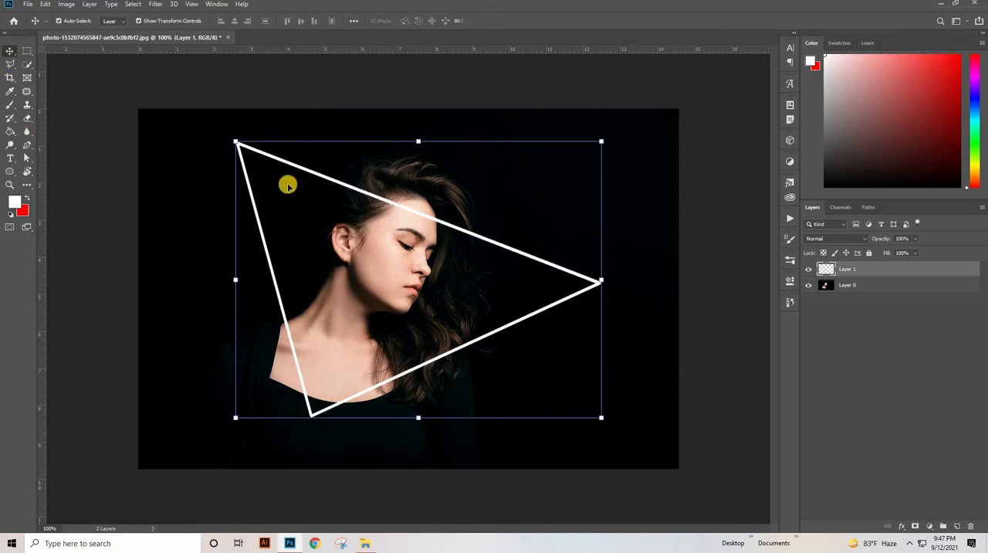
- Add a red (ff0000) Color Overlay to the triangle layer, Layer 1, in its layer style
left_click(865, 272)
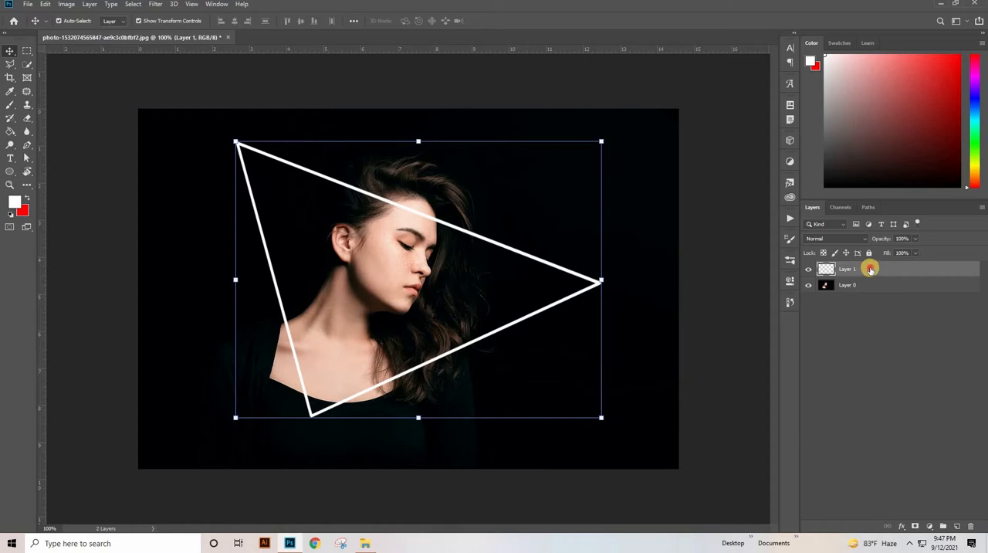
double_click(870, 269)
left_click_drag(729, 121, 733, 123)
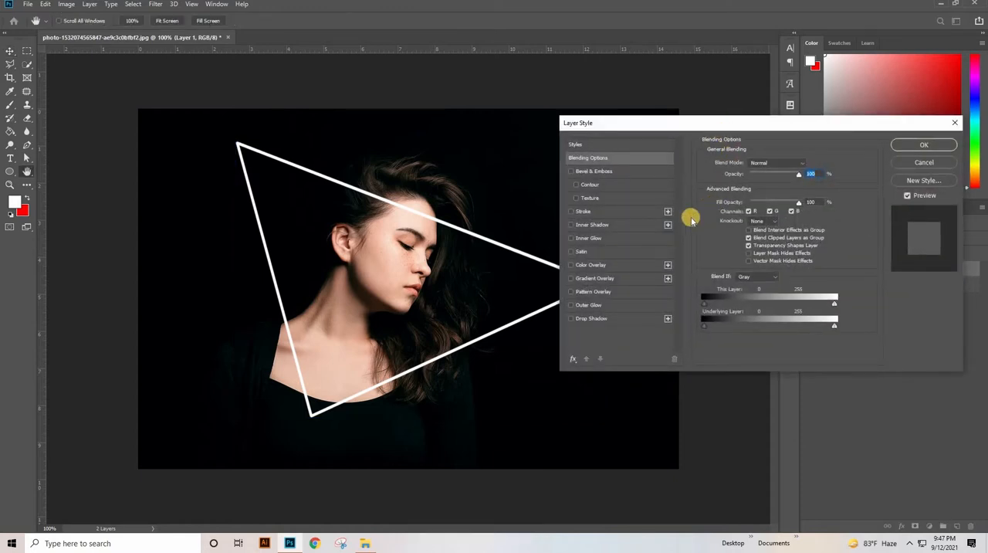
left_click(616, 264)
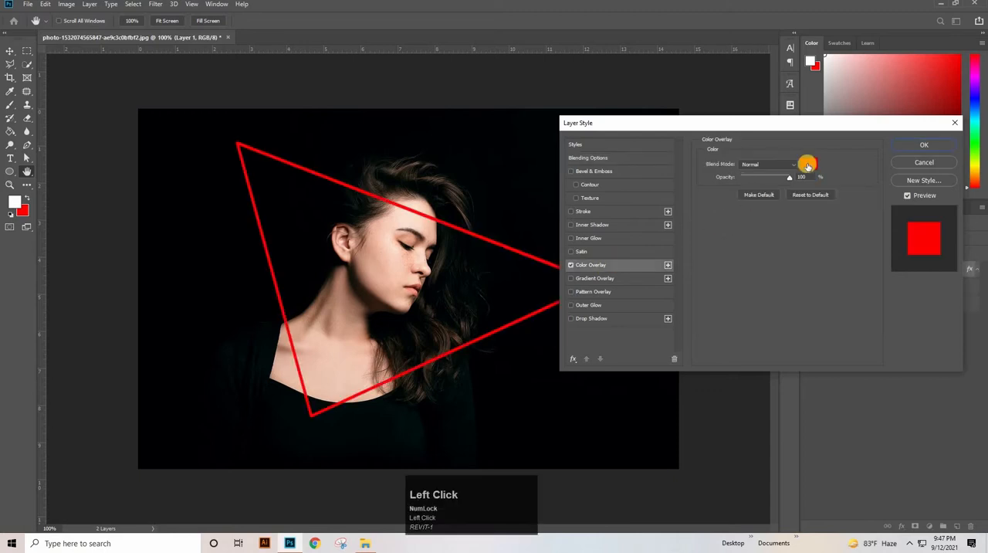
left_click(808, 164)
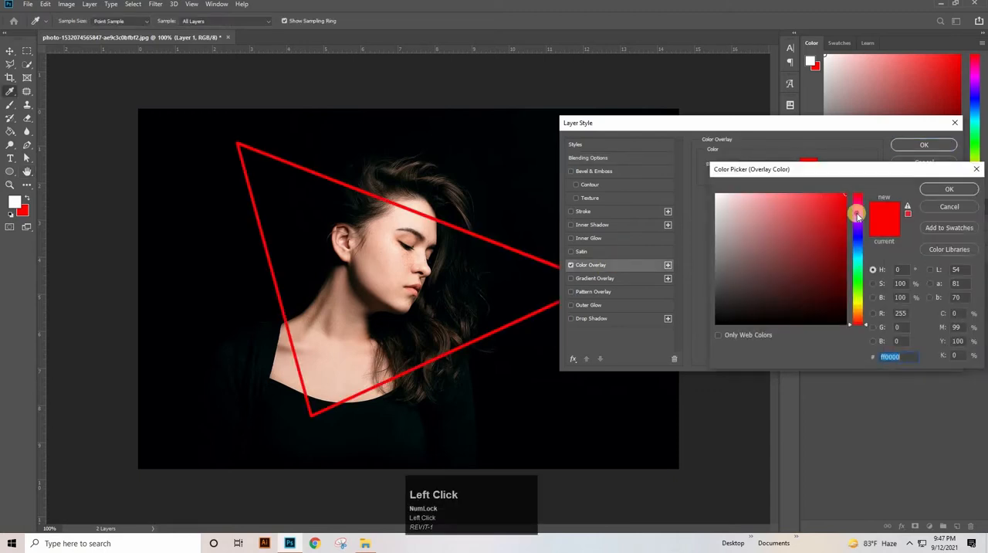
mouse_move(857, 215)
left_mouse_down()
mouse_move(847, 188)
mouse_move(857, 176)
left_mouse_up()
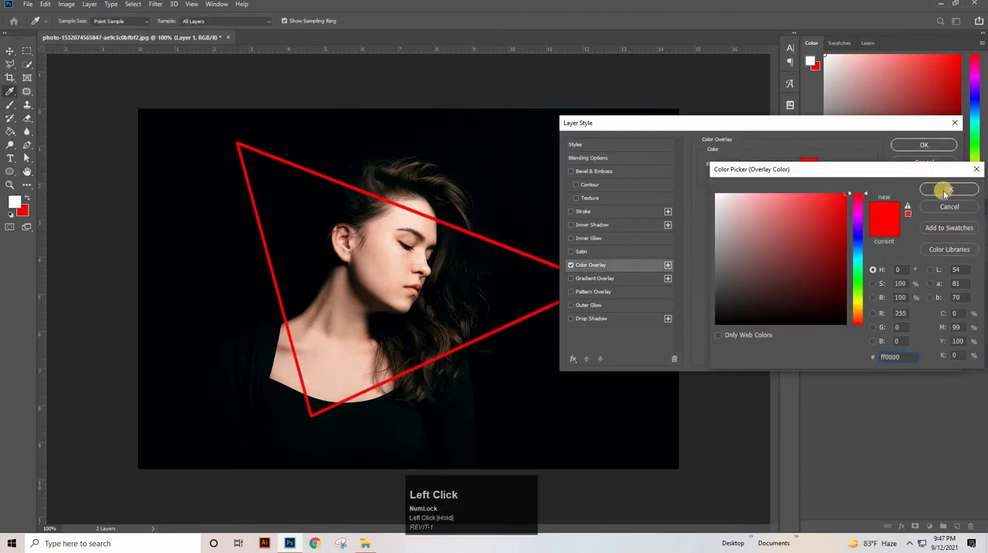
left_click(947, 190)
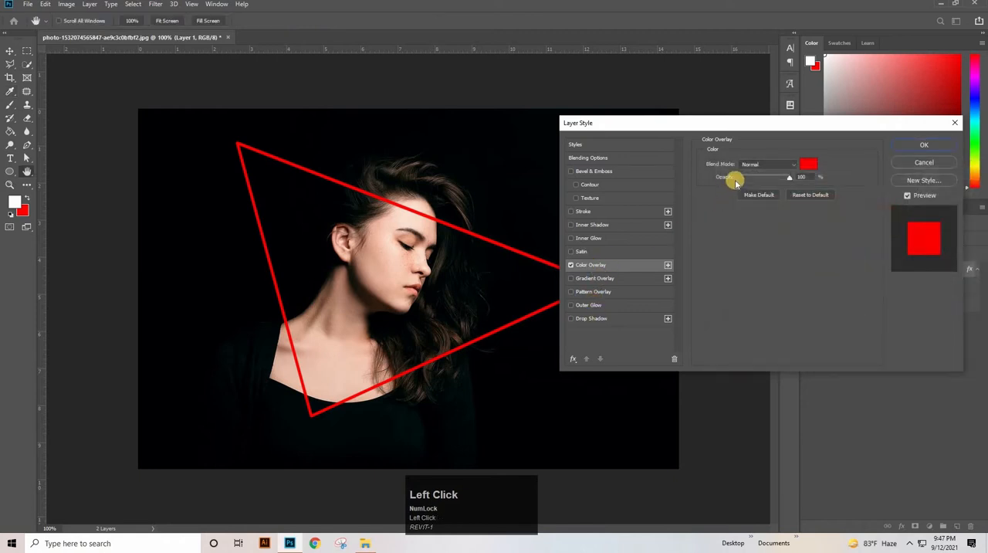
- Add a white Inner Glow to the triangle with the Softer technique and the Half Round contour
left_click(599, 239)
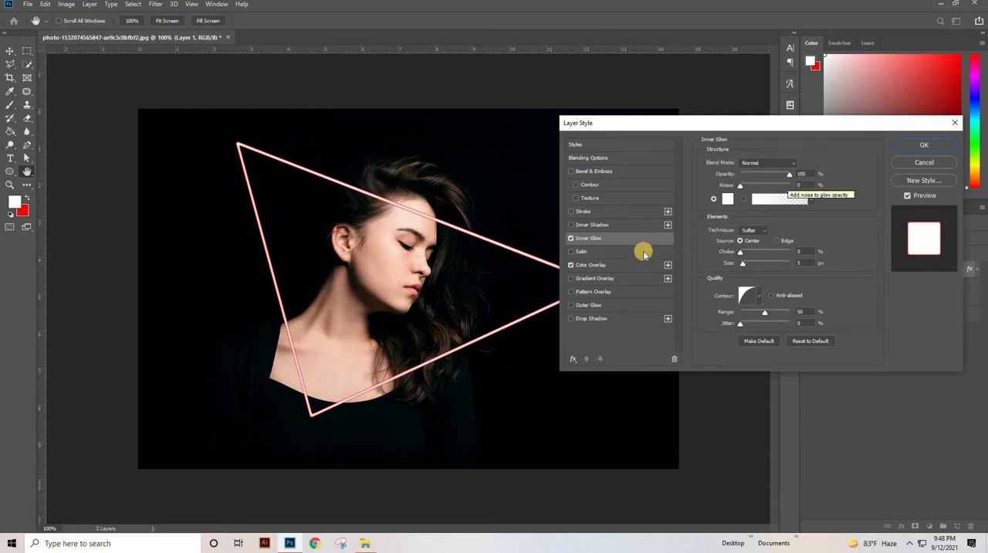
left_click(728, 200)
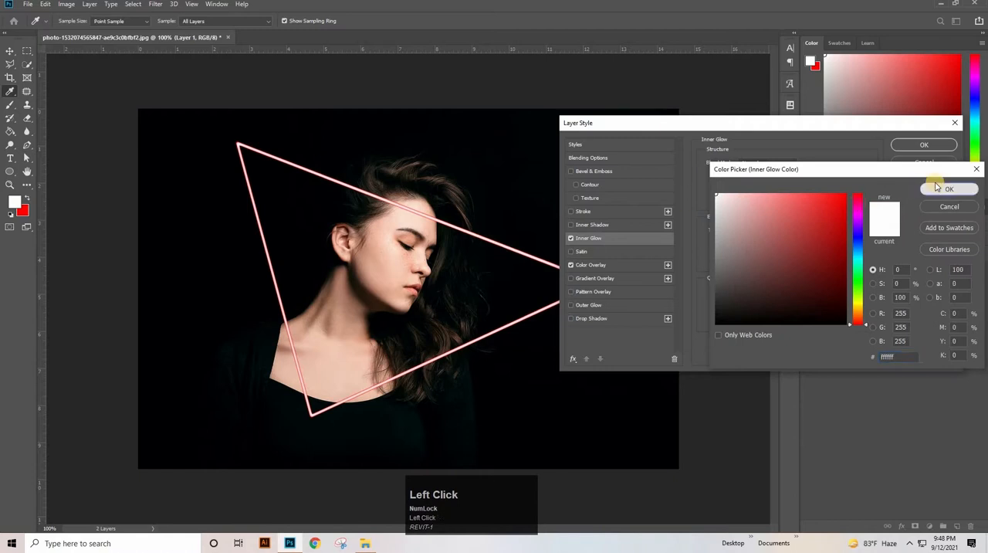
left_click(936, 188)
left_click(752, 231)
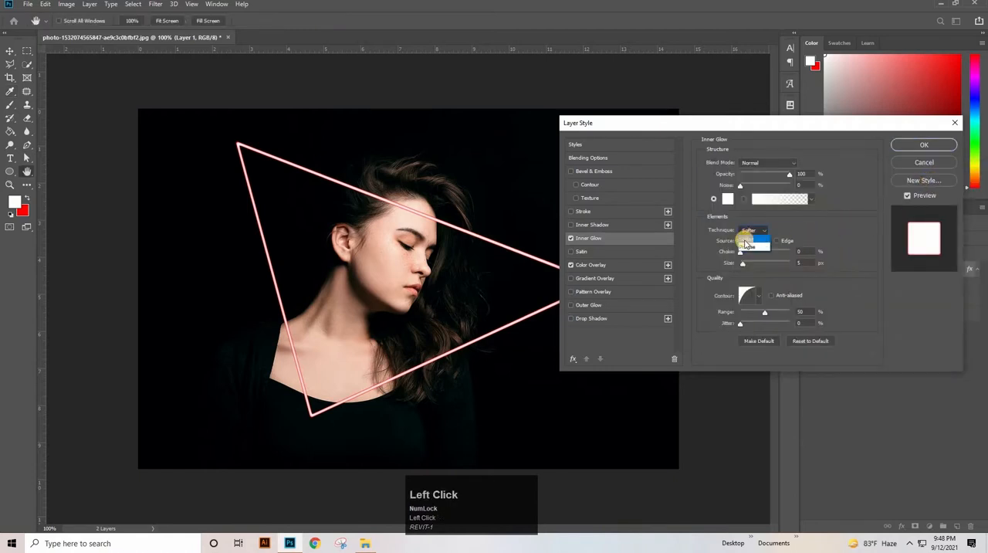
left_click(747, 241)
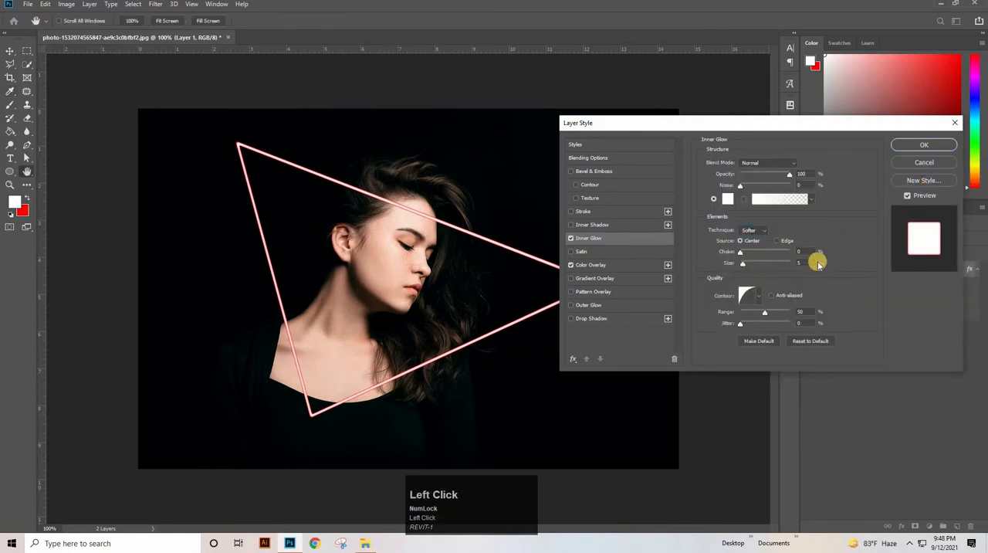
left_click(758, 296)
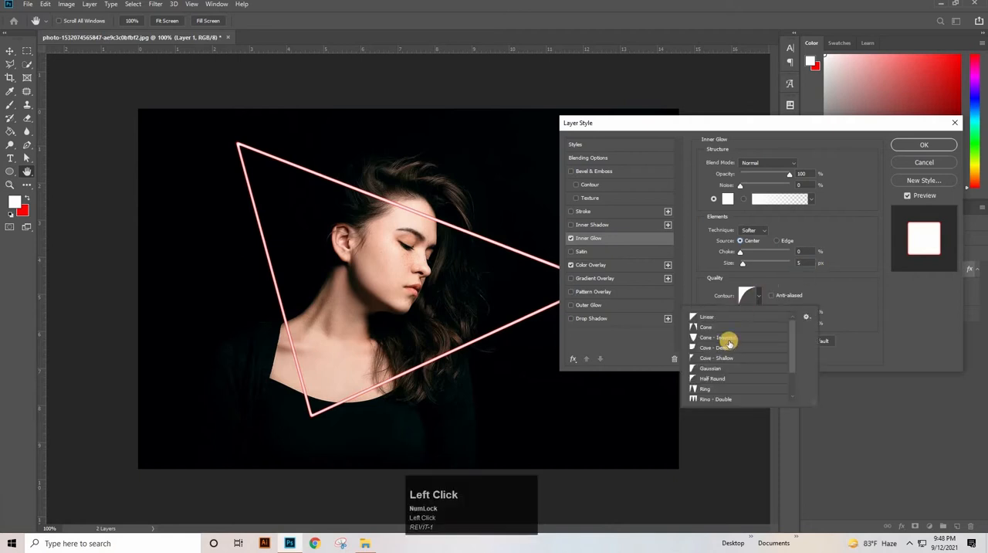
left_click(711, 379)
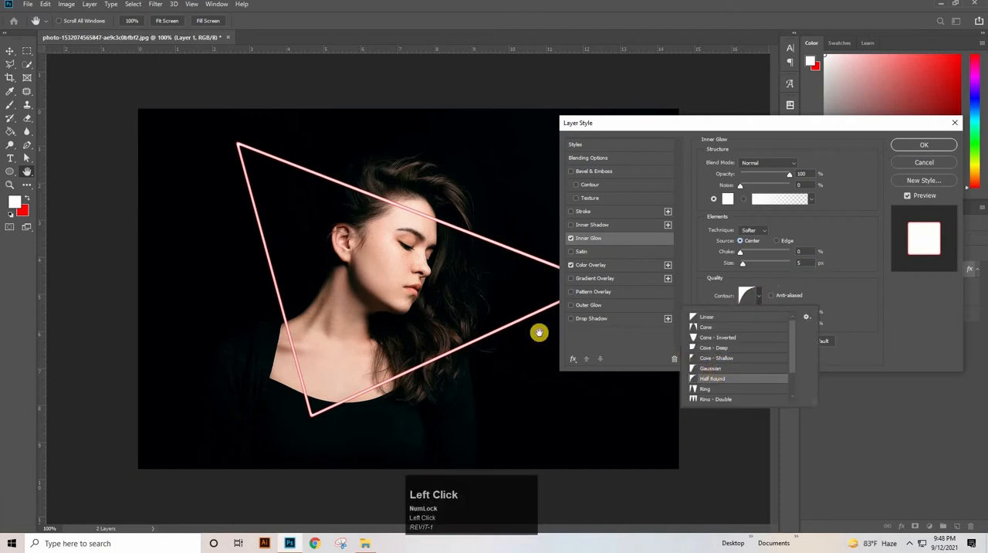
- Try the Linear contour on the Inner Glow, compare it on the triangle's lines up close, and restore Half Round
left_click(311, 335, "ctrl")
left_click_drag(330, 333, 278, 327)
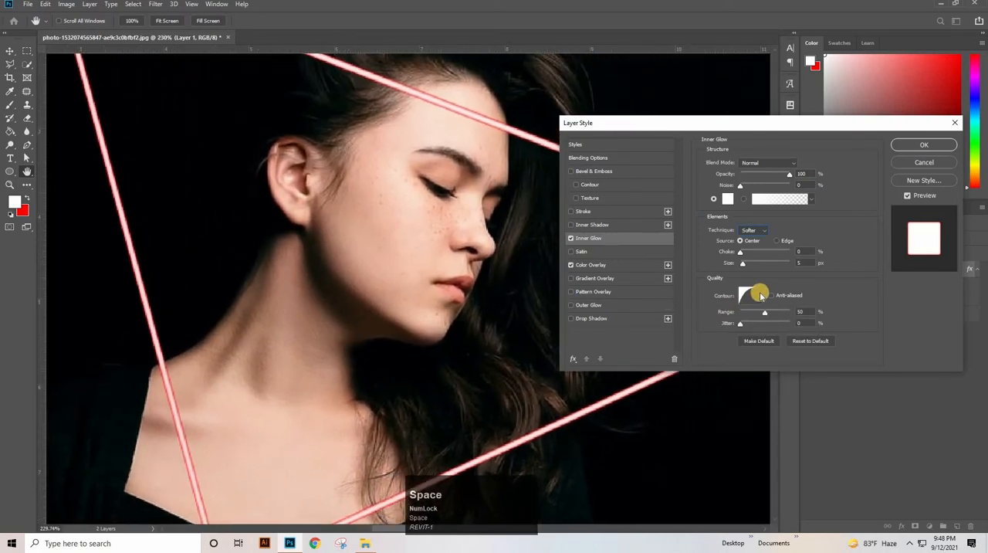
left_click(762, 294)
left_click(726, 318)
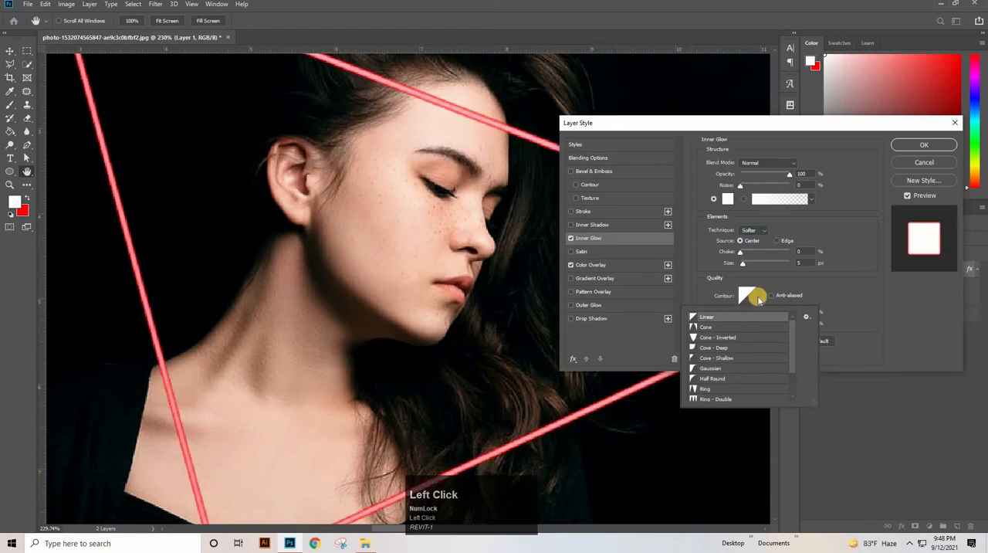
left_click(710, 378)
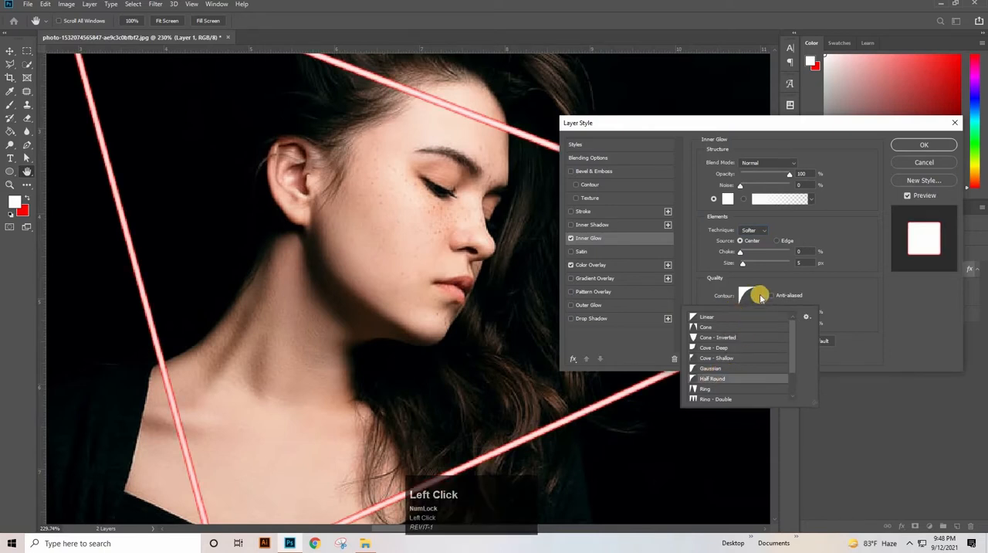
left_click(758, 294)
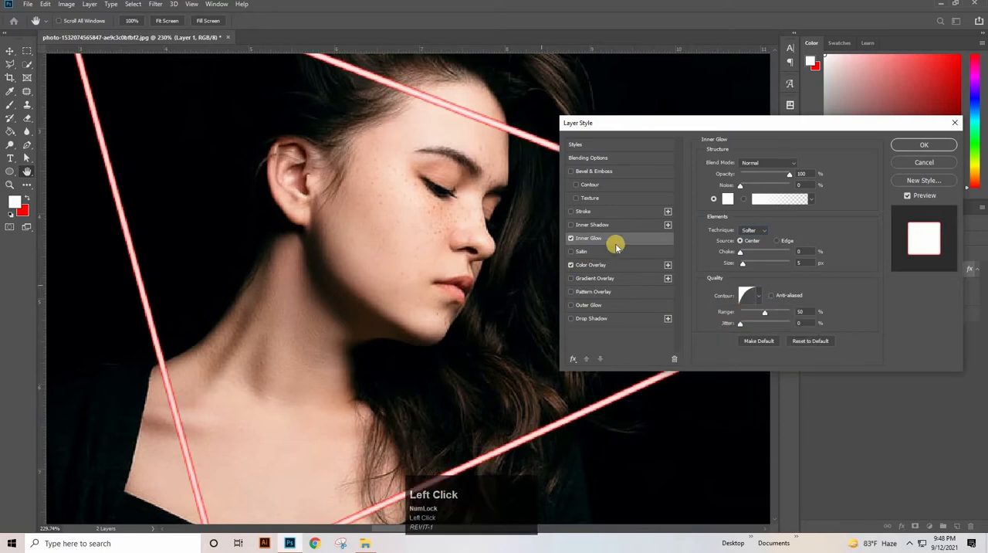
- Add a red (ff0000) Outer Glow to the triangle with the Linear Dodge (Add) blend mode and Softer technique
left_click(584, 304)
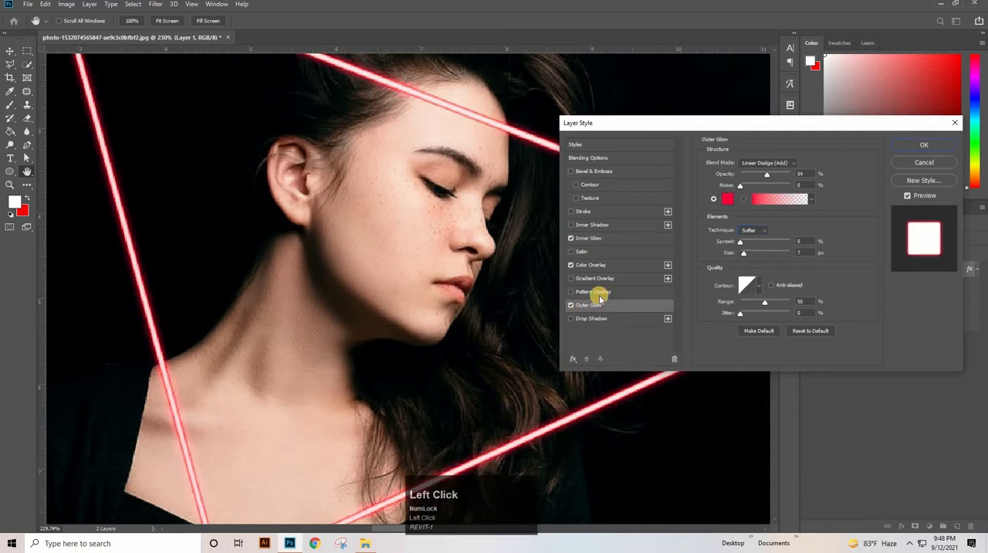
left_click(772, 162)
left_click(772, 264)
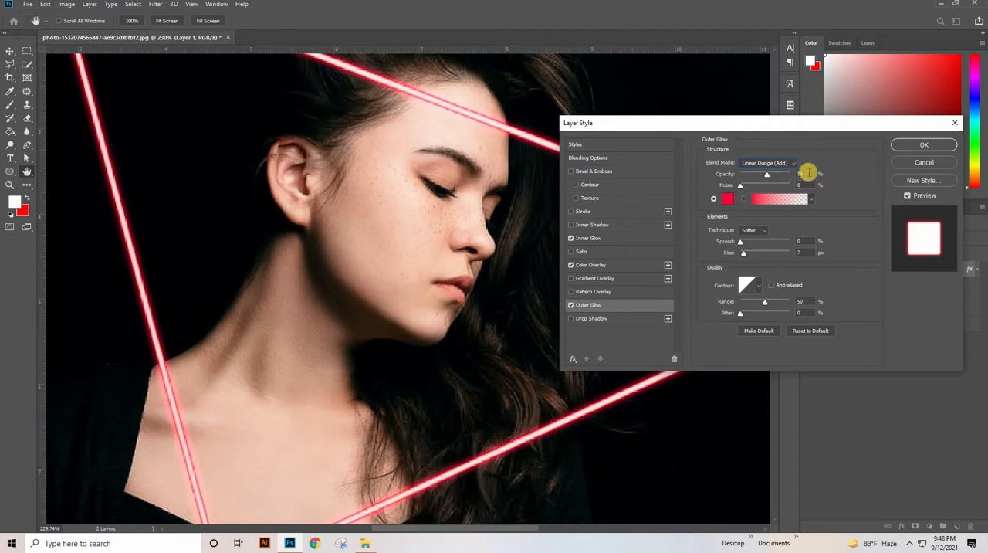
left_click(756, 230)
left_click(720, 199)
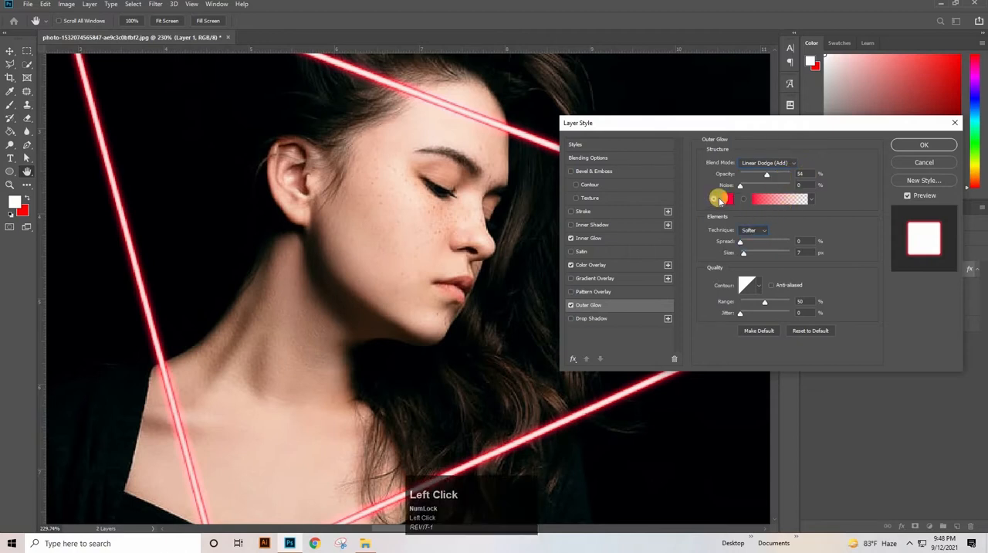
left_click(728, 200)
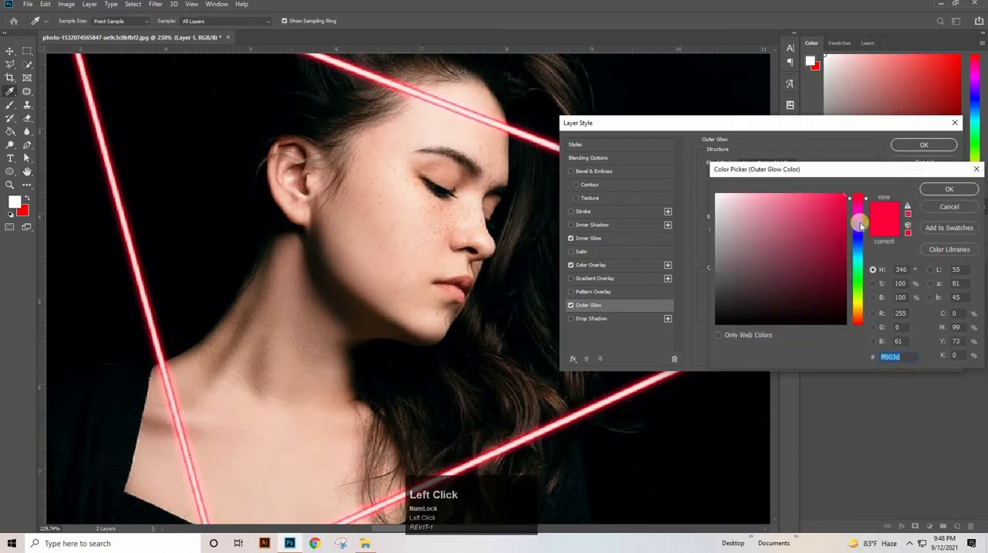
left_click_drag(859, 221, 856, 155)
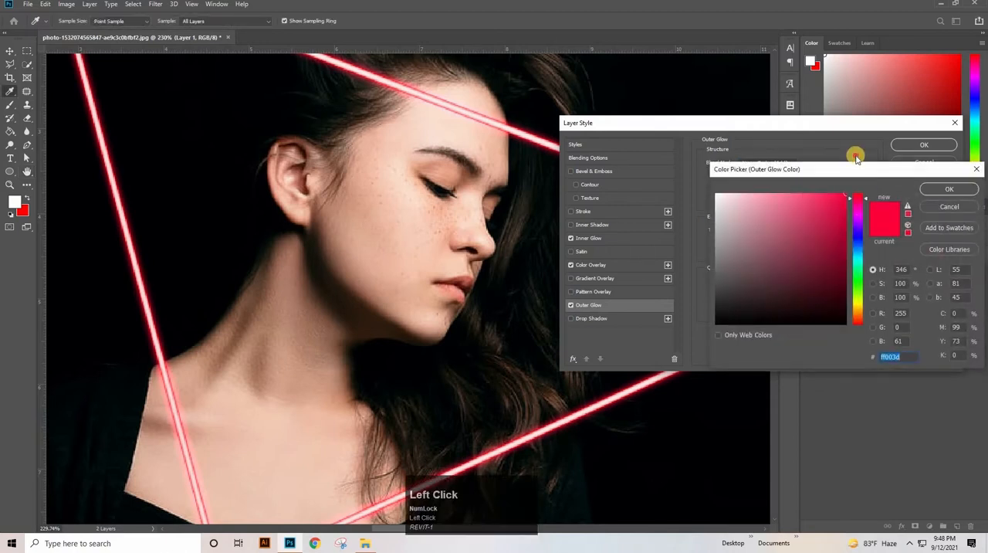
left_click(929, 193)
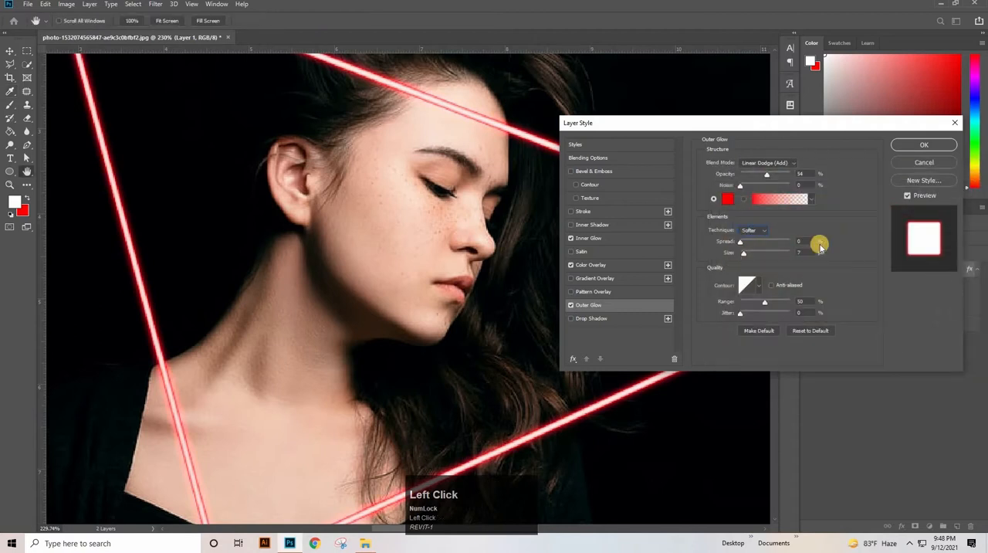
- Set the Outer Glow's size to 8 px
left_click_drag(800, 253, 761, 292)
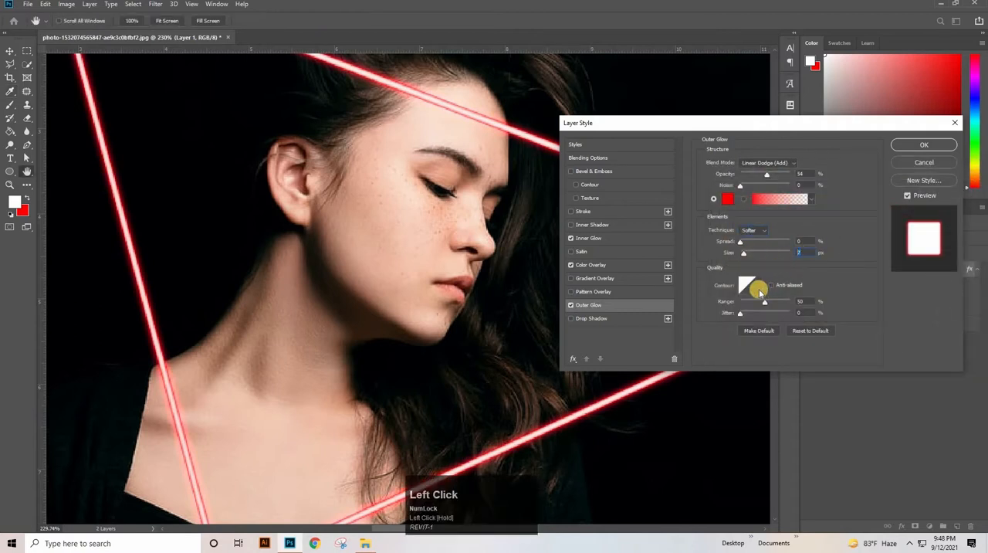
left_click_drag(805, 252, 780, 257)
key("Up")
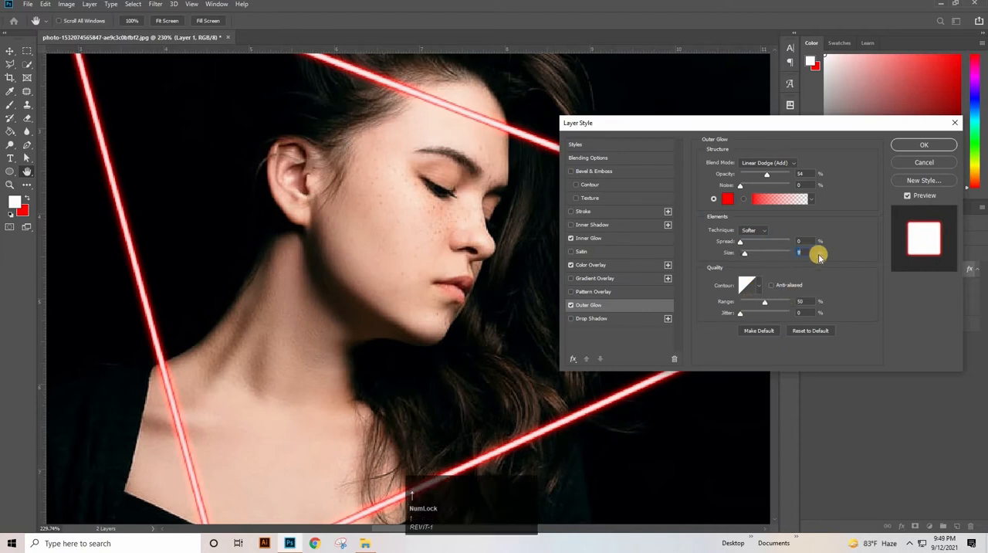
key("Down")
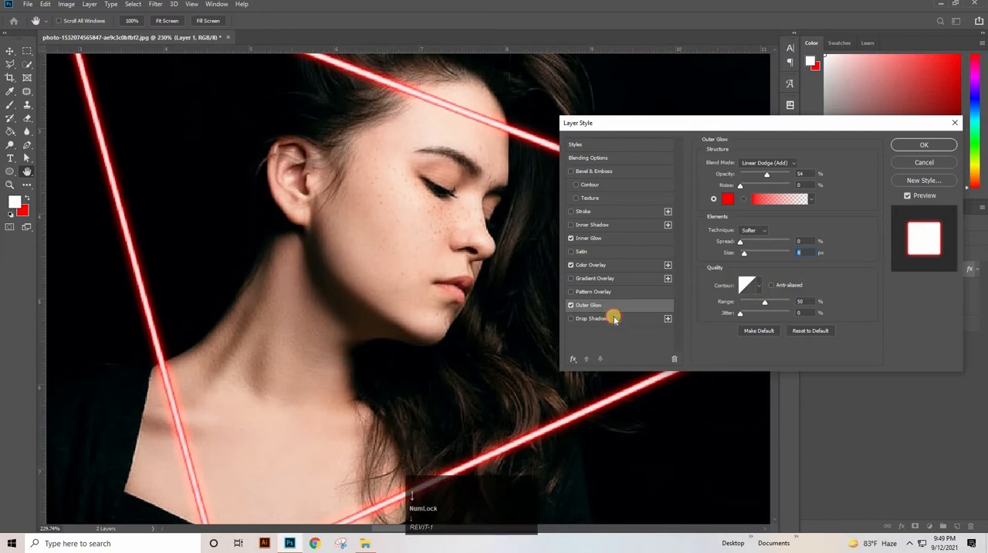
- Add a red Drop Shadow with a 250 px size to the triangle and apply the layer style
left_click(614, 319)
left_click(807, 159)
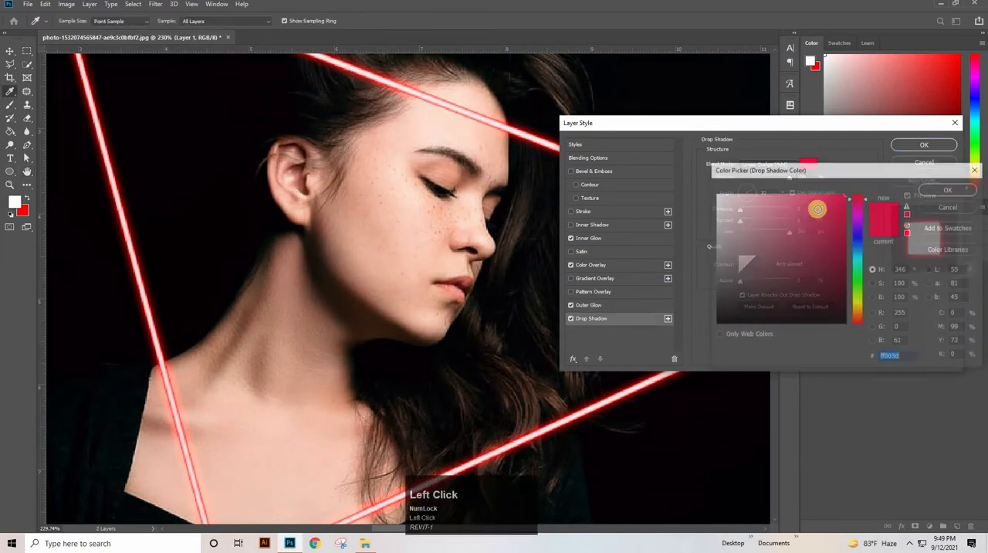
left_click_drag(855, 199, 855, 181)
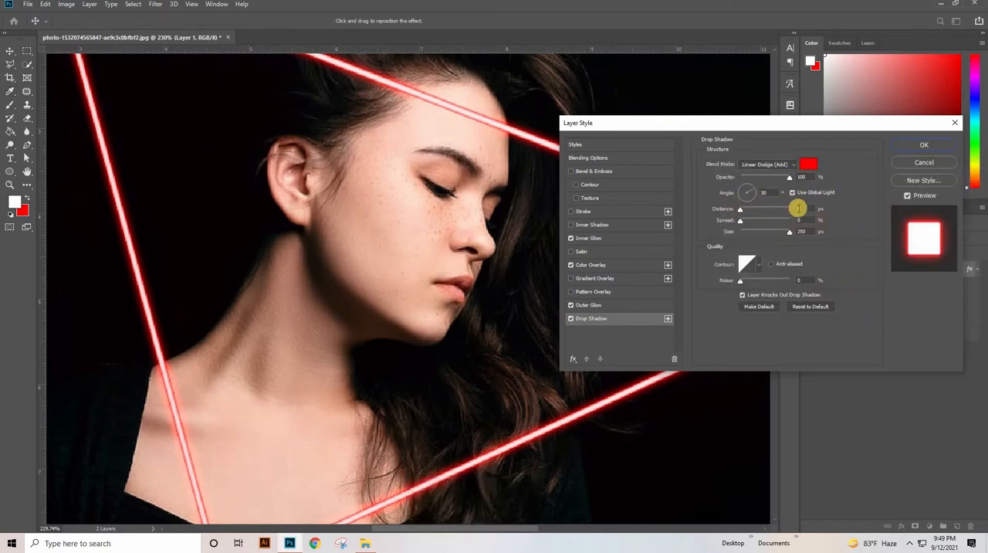
left_click(790, 233)
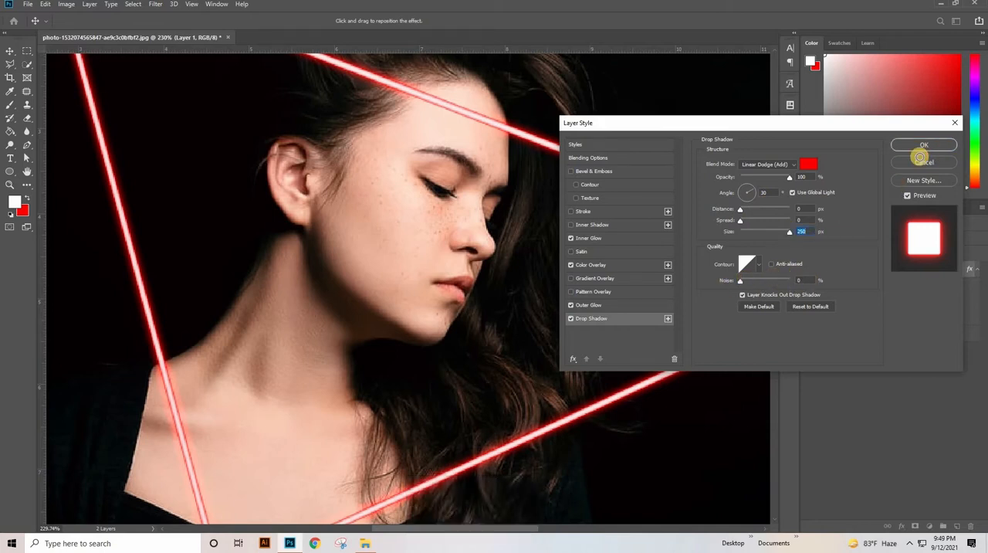
left_click(924, 146)
- Activate the Brush tool and set the foreground colour to red (ff0000)
left_click_drag(615, 234, 232, 187)
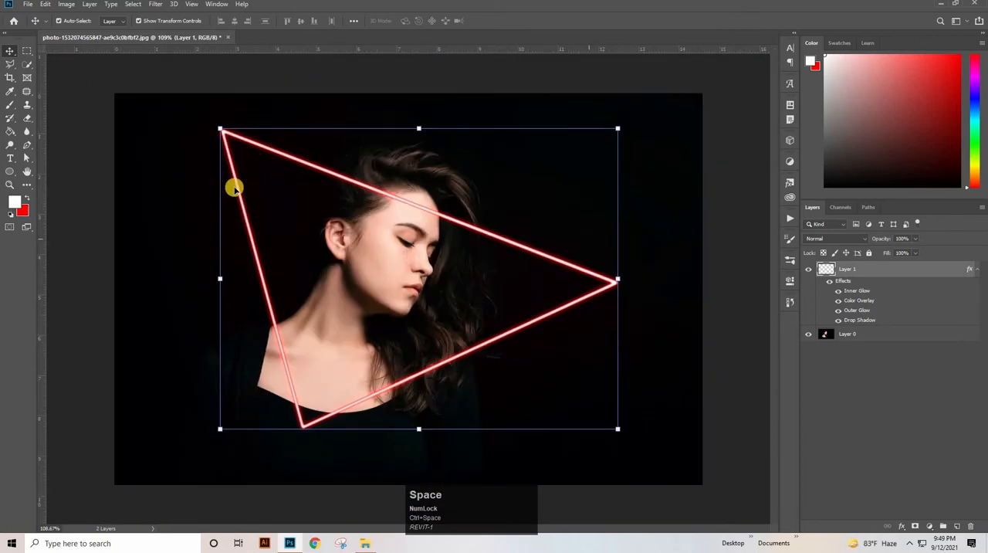
left_click_drag(10, 110, 44, 104)
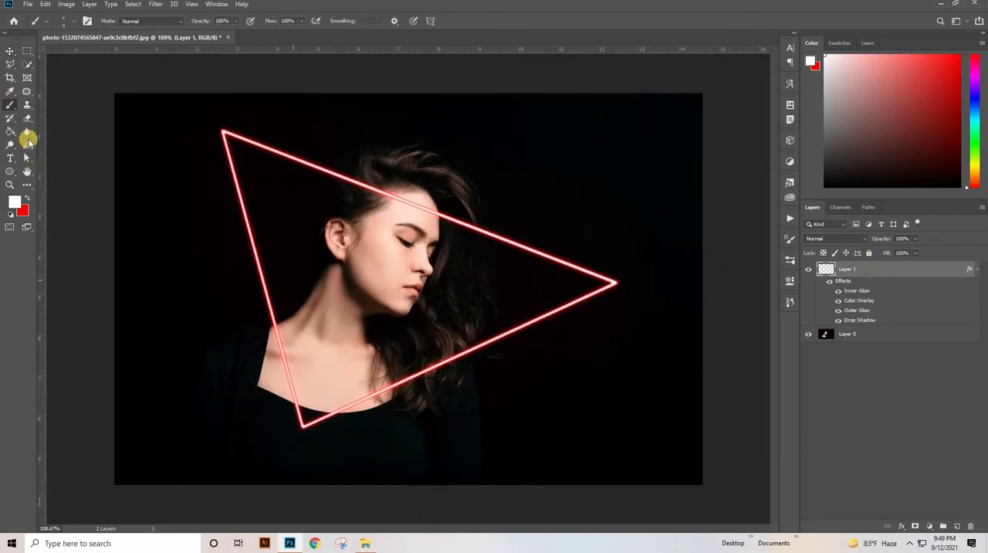
left_click_drag(9, 103, 71, 105)
left_click(13, 205)
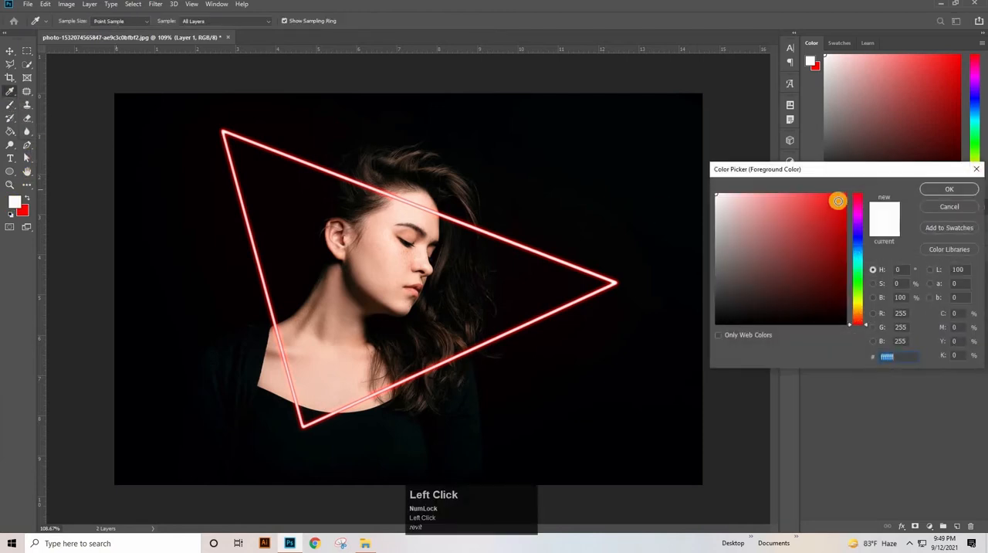
left_click(854, 186)
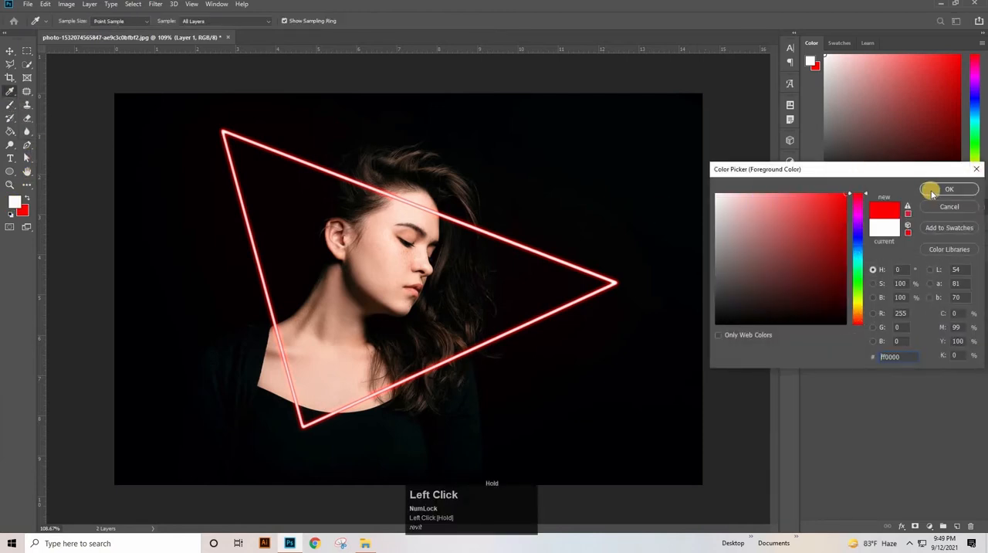
left_click(935, 192)
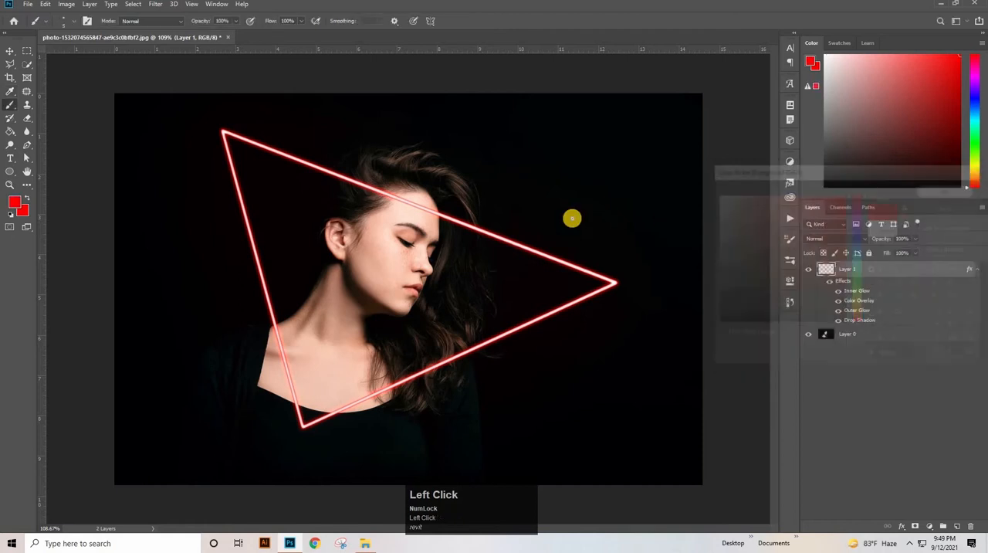
- Choose the Soft Round brush with 0% hardness and set its size to 100 px
left_click(74, 22)
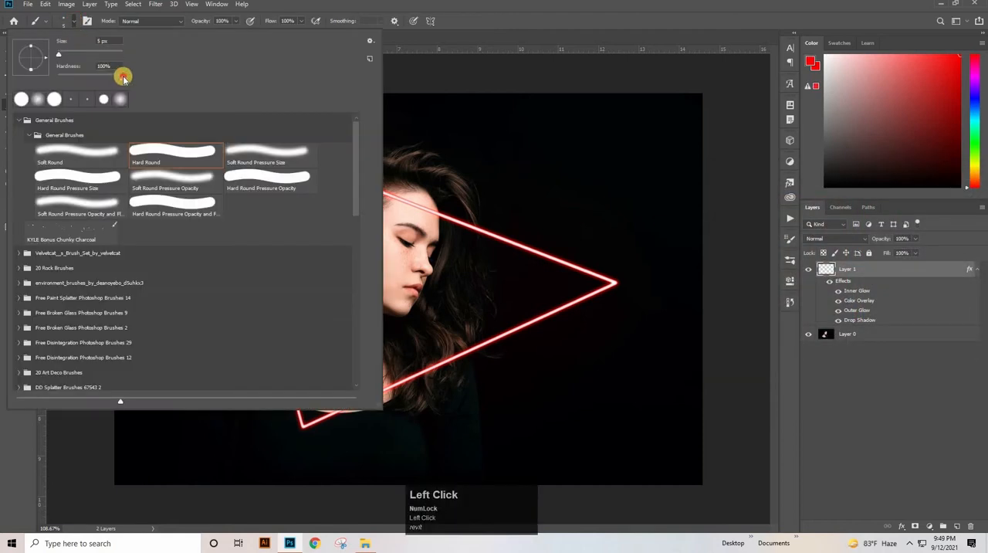
mouse_move(124, 77)
left_mouse_down()
mouse_move(9, 90)
mouse_move(49, 141)
left_mouse_up()
left_click(47, 152)
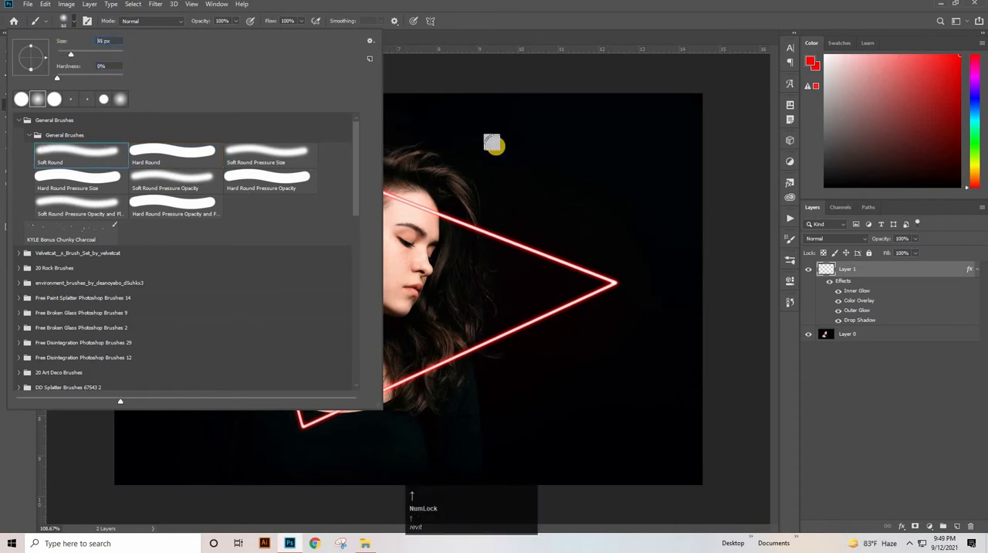
key("Up")
key("Up")
key("Up")
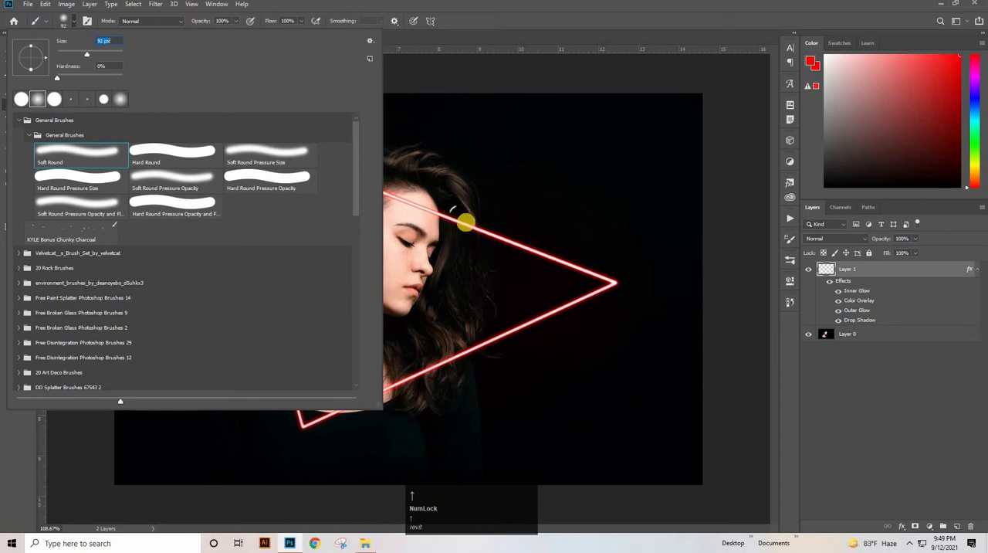
key("Up")
key("Up")
key("Up")
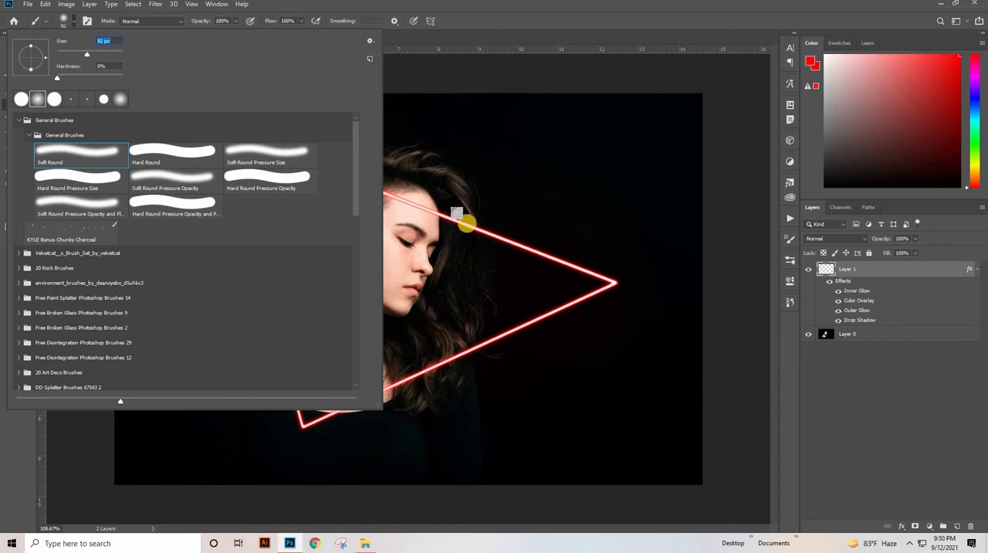
key("Up")
key("Up")
key("Up")
key("Up")
key("Up")
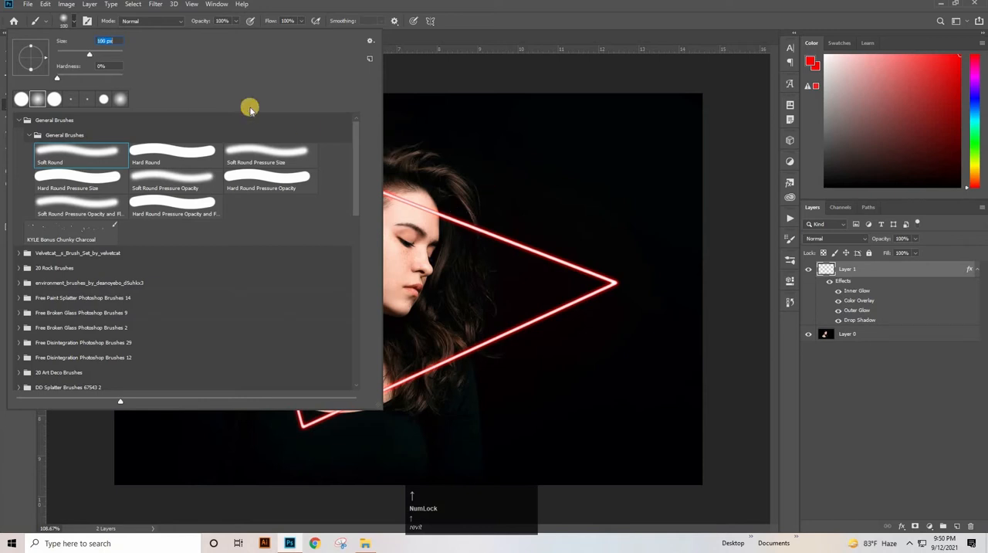
- Set the brush opacity to 80% and its flow to 50%
left_click(224, 19)
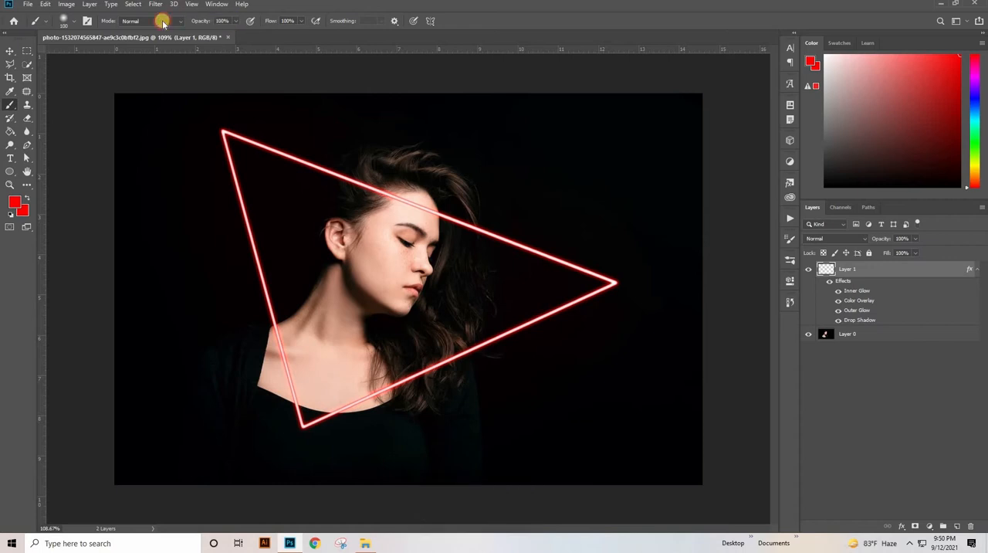
type("80")
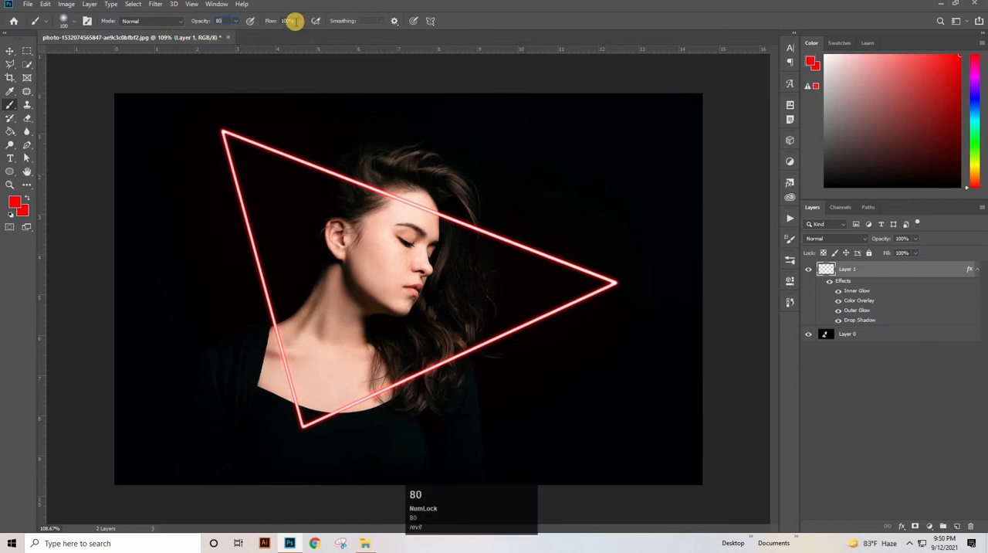
left_click_drag(295, 22, 239, 24)
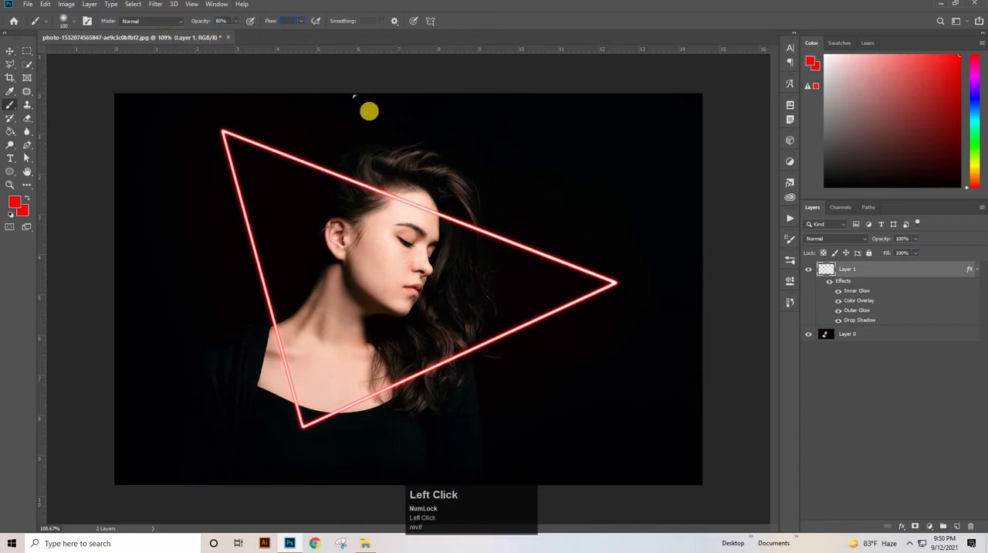
type("50")
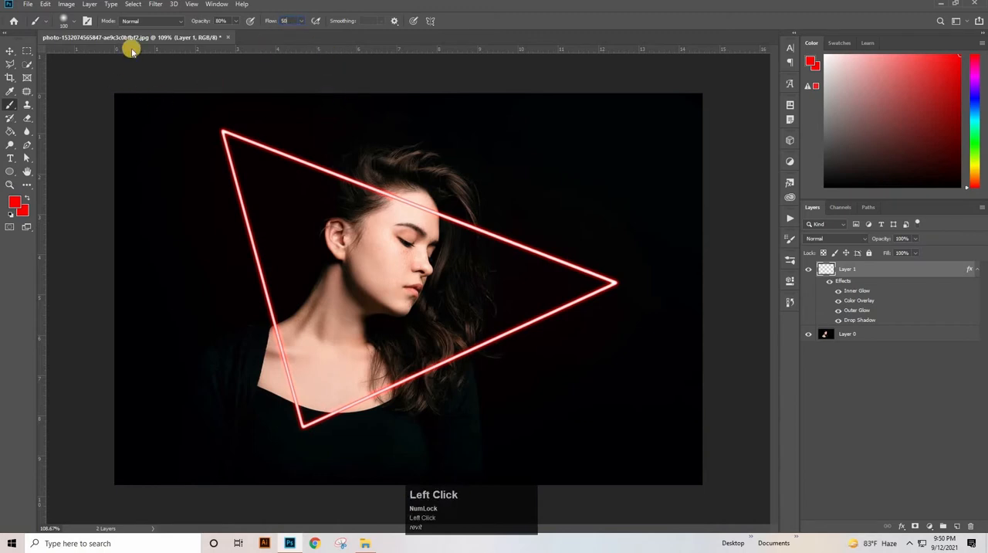
- Check in the brush settings that Shape Dynamics is turned off
left_click(86, 20)
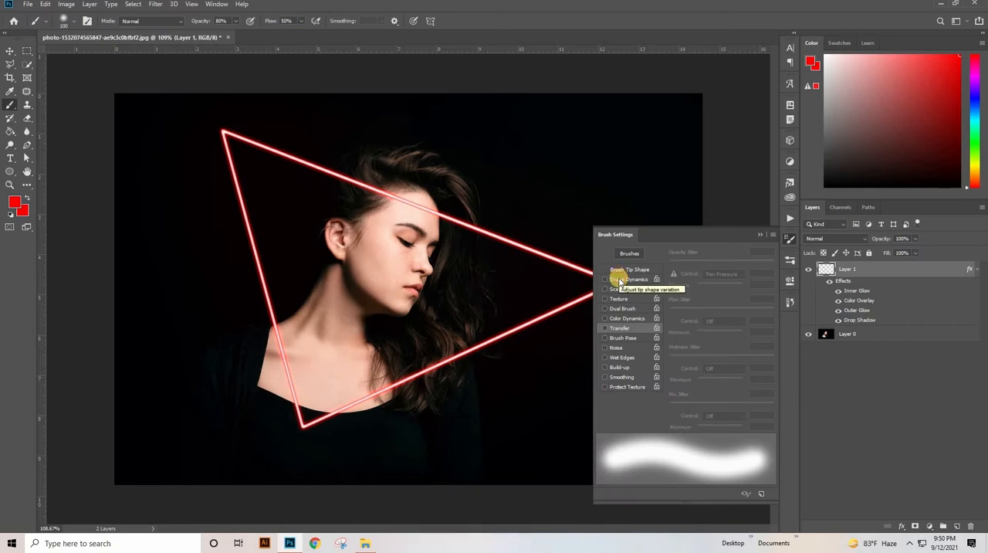
left_click(620, 279)
left_click(605, 280)
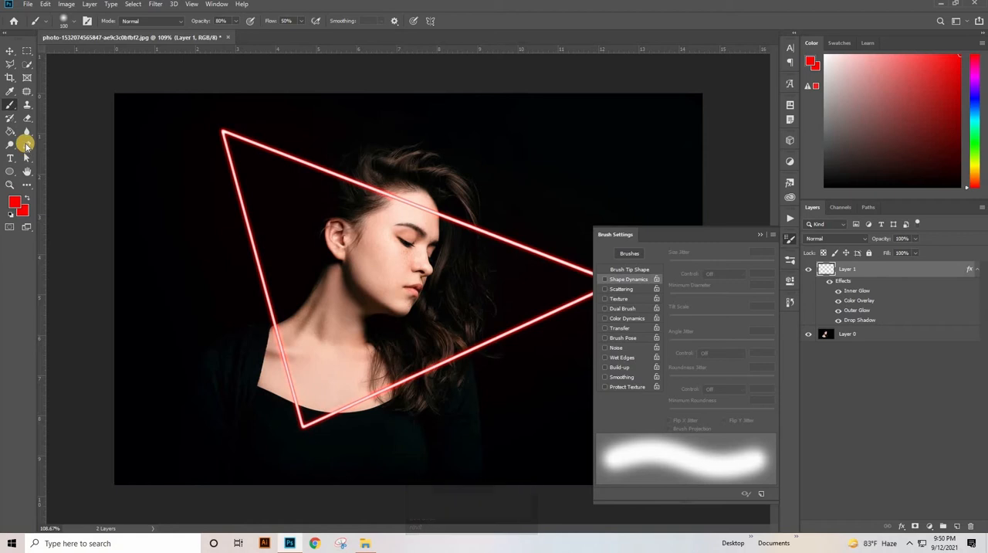
- Activate the Pen tool and add a new empty layer above the neon triangle layer
left_click(27, 146)
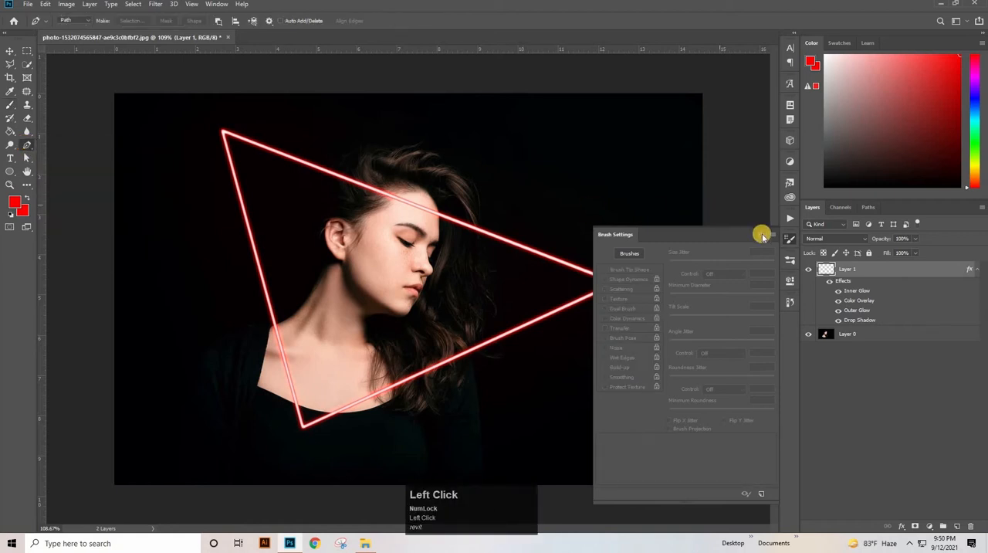
left_click(761, 235)
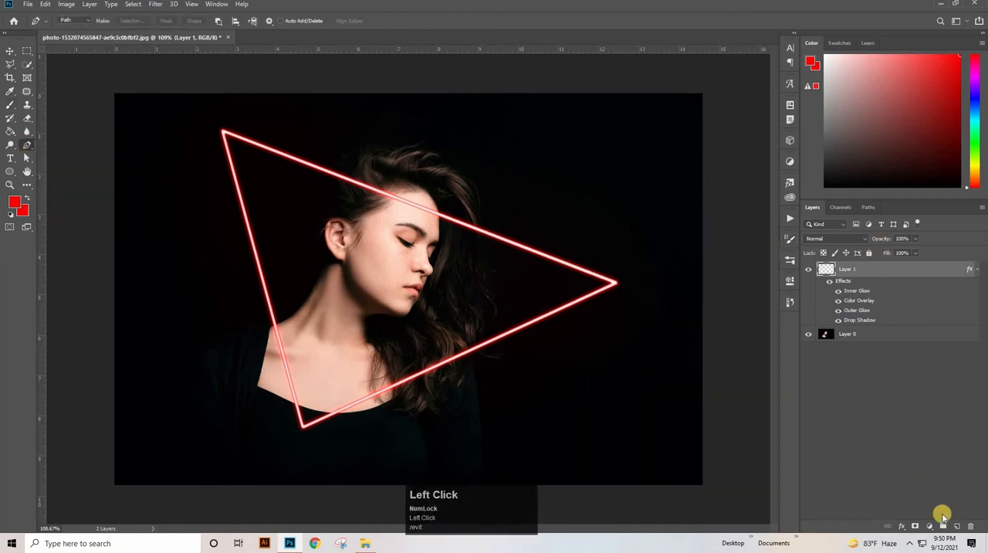
left_click(956, 528)
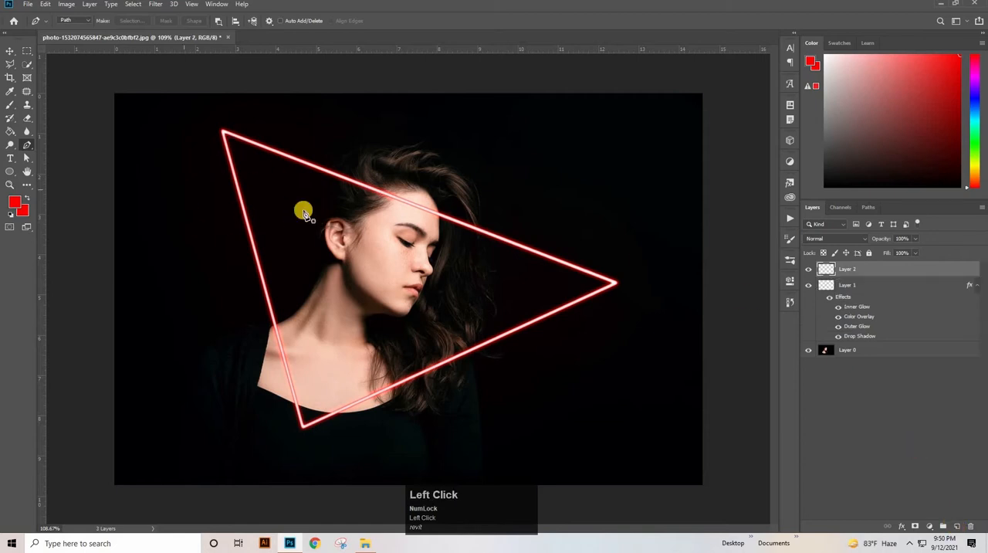
- Trace the neon triangle with a closed Pen path through its three corners
key("ctrl+space")
left_click_drag(365, 278, 426, 388)
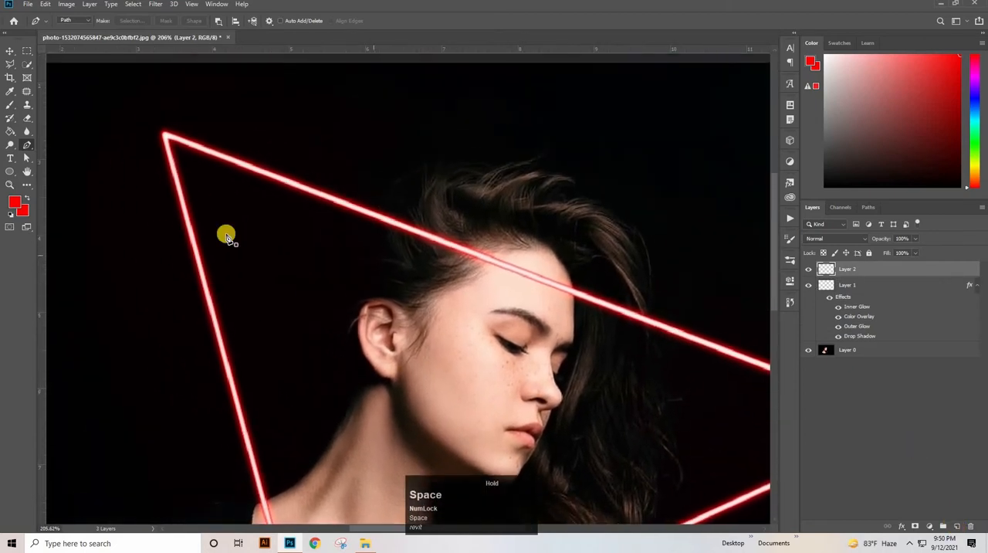
left_click(168, 138)
left_click_drag(698, 434, 420, 261)
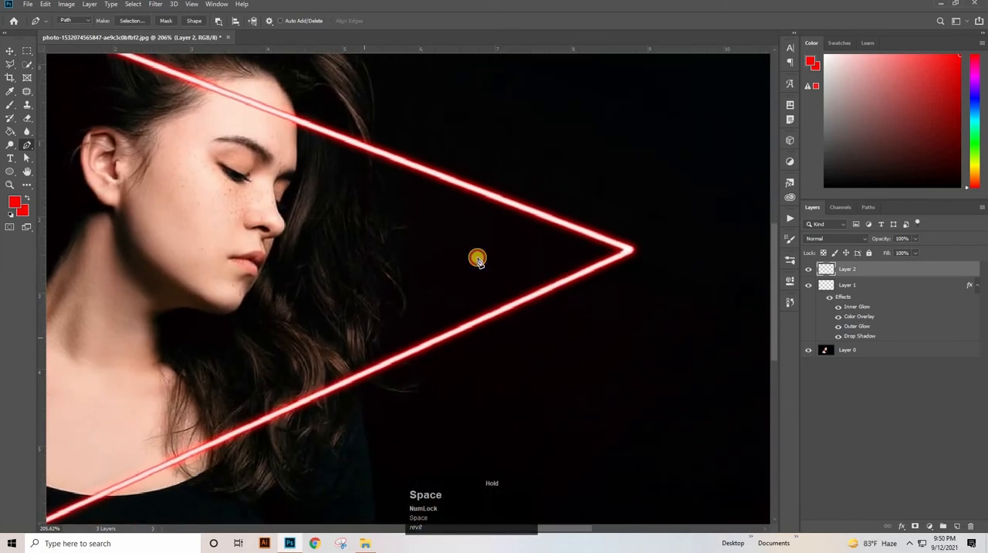
left_click(625, 249)
left_click_drag(331, 324, 746, 262)
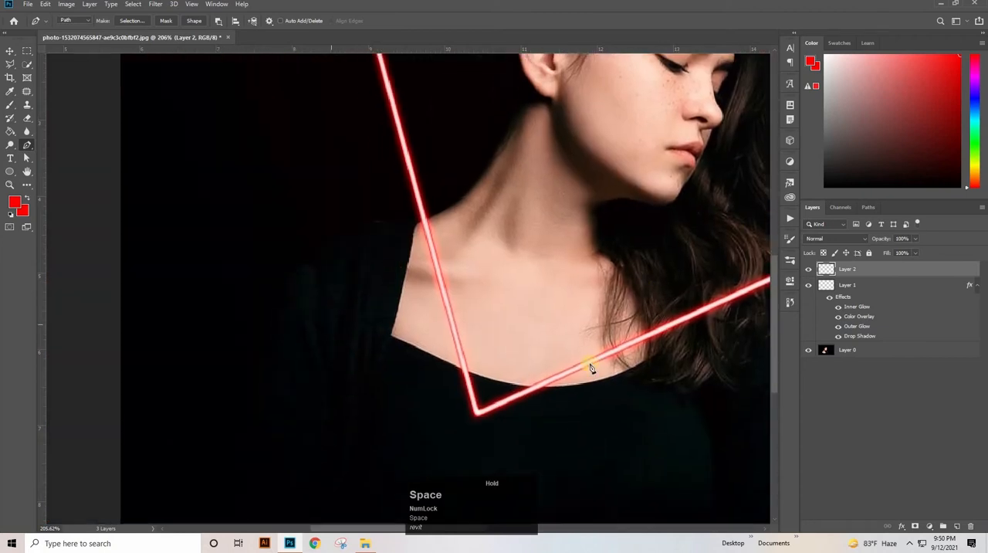
left_click(476, 402)
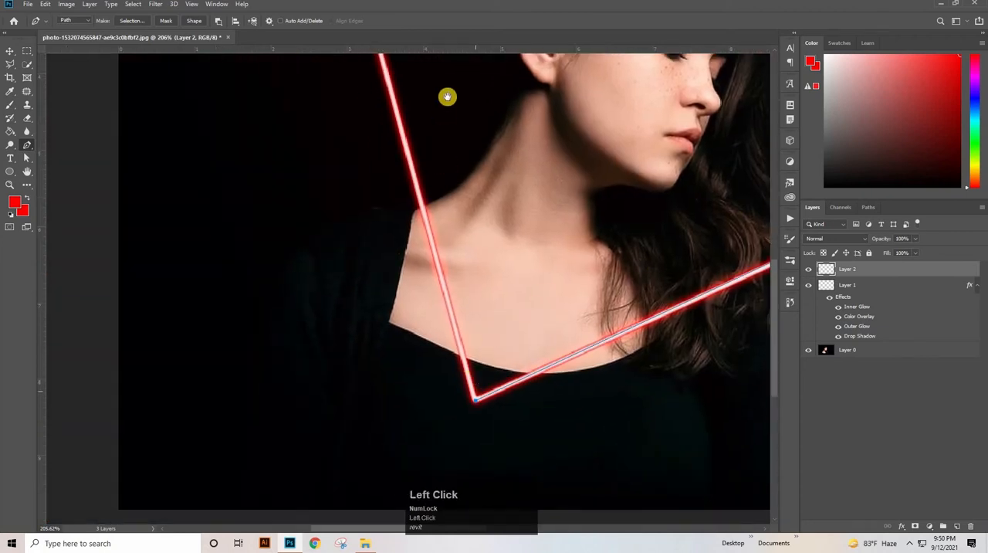
left_click_drag(448, 97, 619, 510)
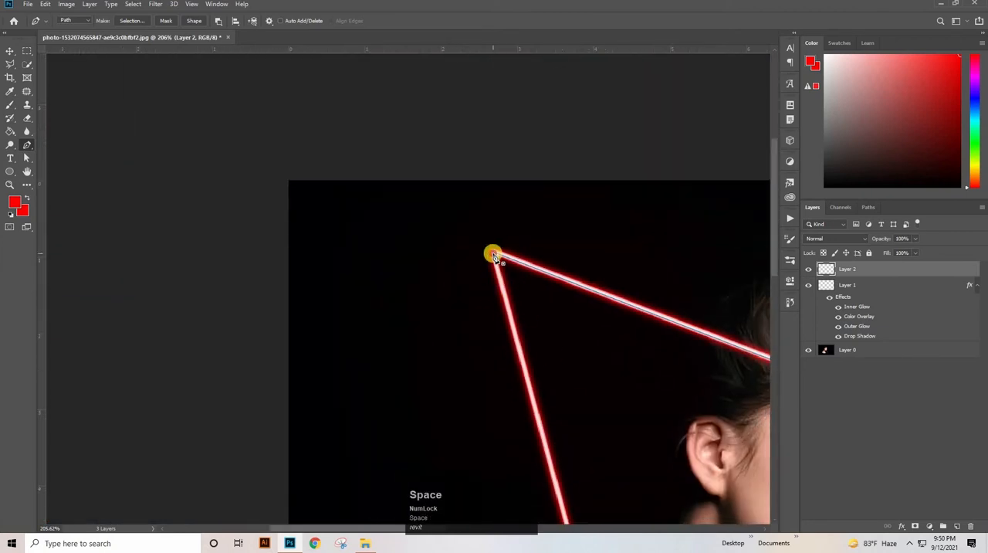
left_click(494, 255)
left_click_drag(618, 247, 421, 280)
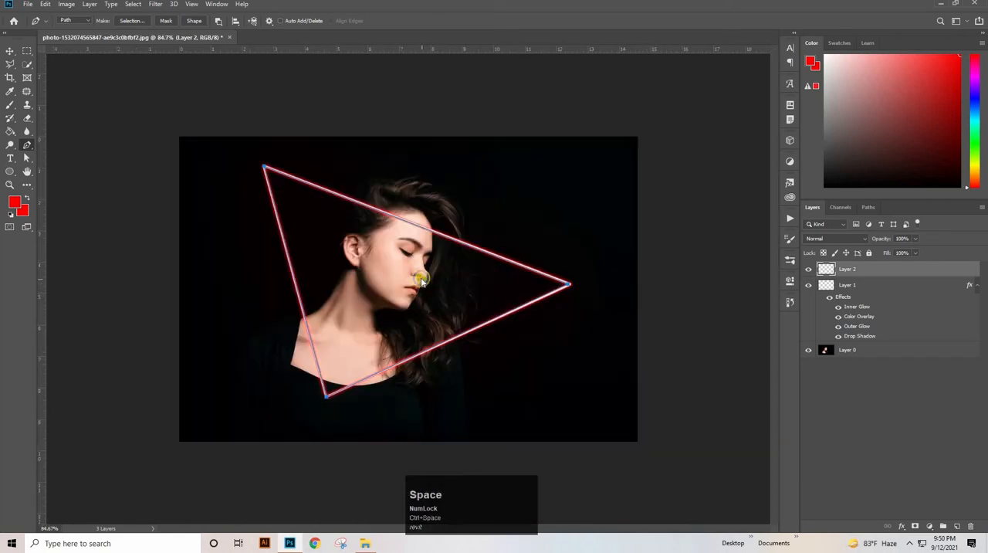
- Stroke the triangular path with the Brush, without Simulate Pressure, and delete the path
right_click(421, 280)
left_click(459, 347)
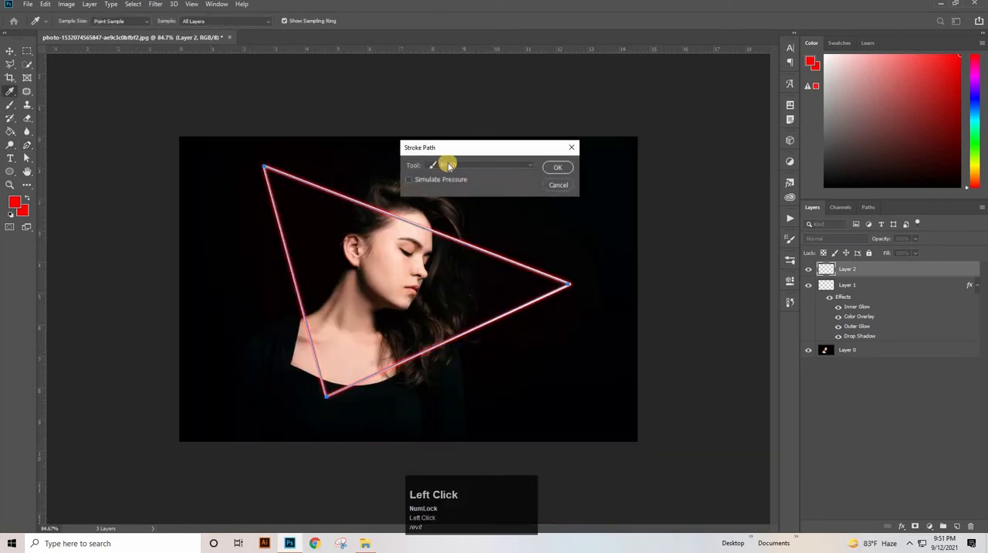
left_click(557, 167)
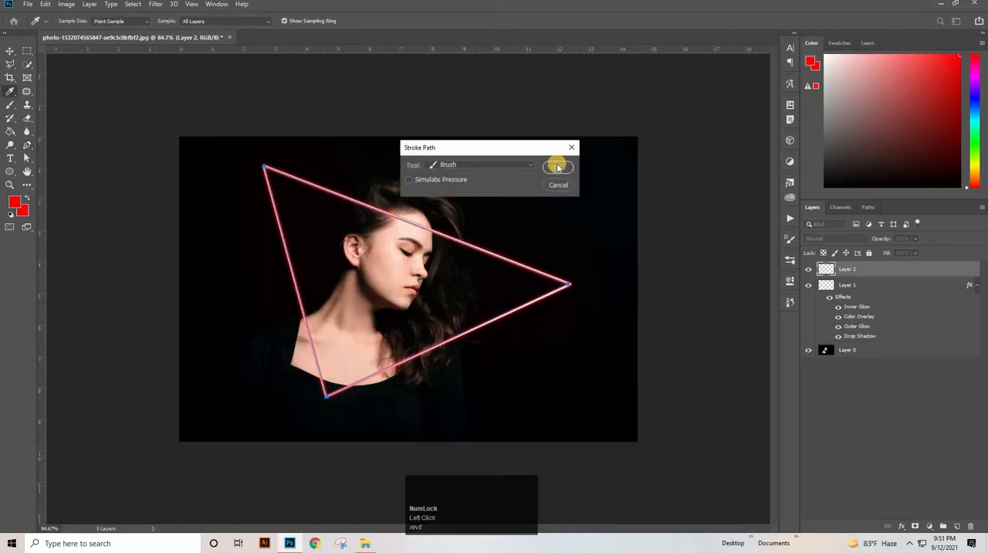
right_click(409, 270)
left_click(424, 283)
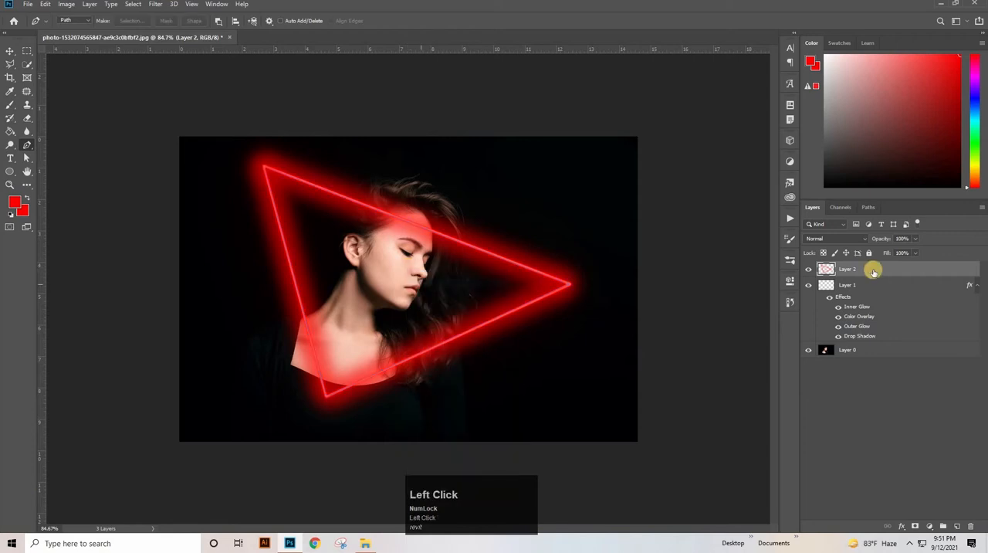
- Set Layer 2 to the Linear Dodge (Add) blend mode with 90% opacity and 87% fill
left_click(855, 239)
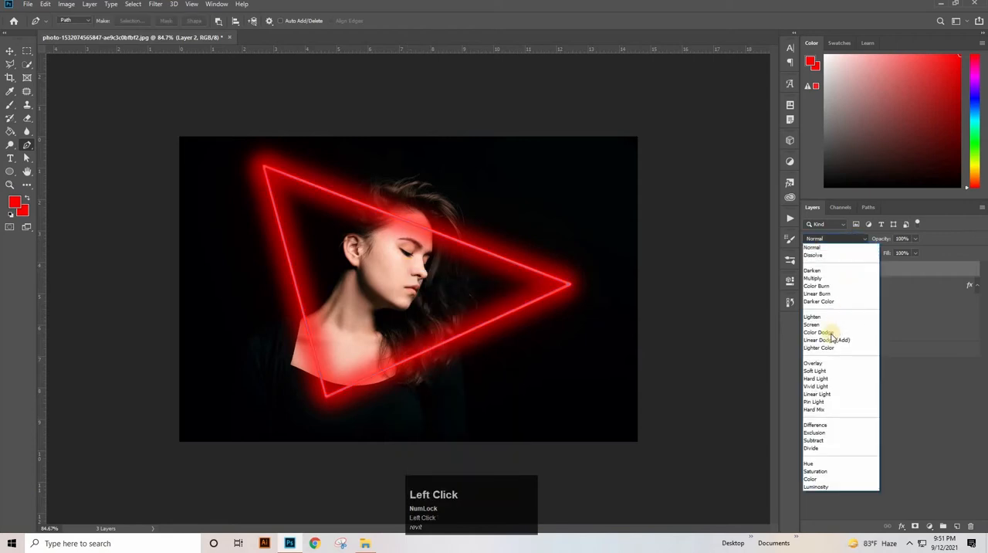
left_click(832, 337)
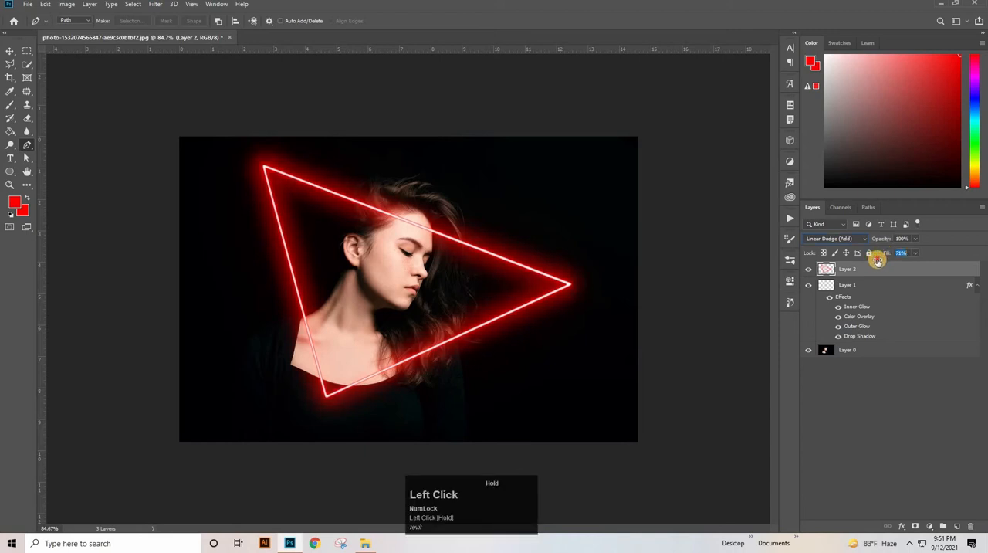
left_click_drag(876, 261, 878, 259)
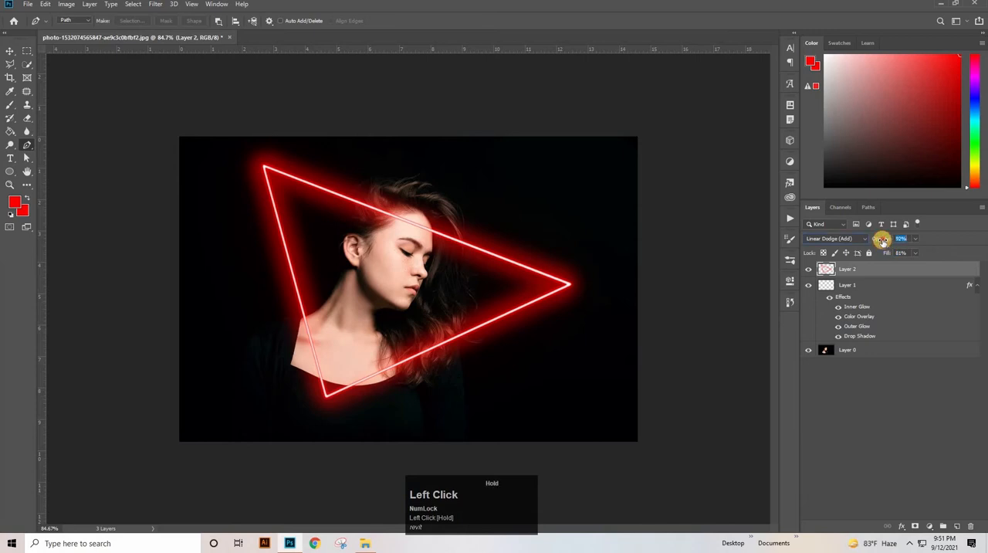
left_click_drag(881, 240, 881, 242)
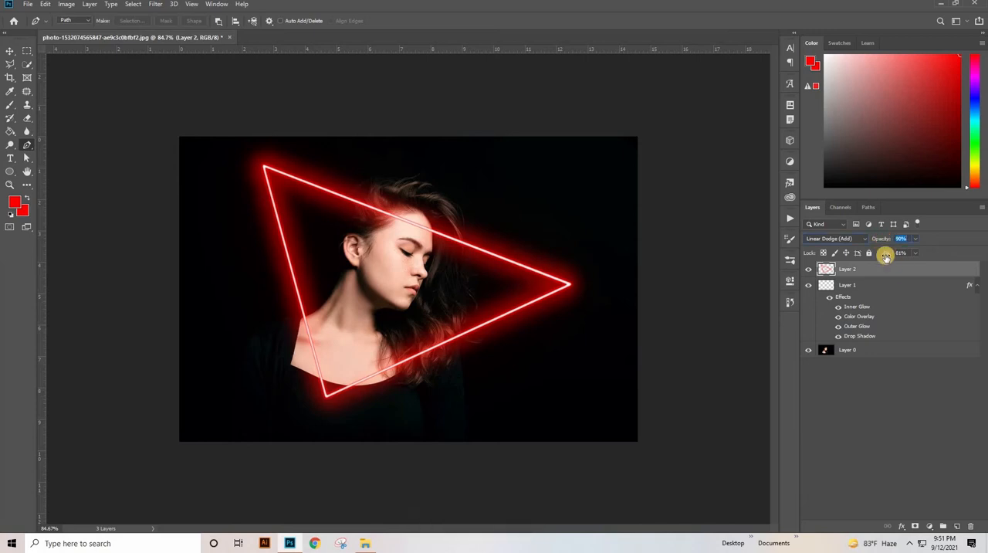
left_click_drag(886, 256, 888, 257)
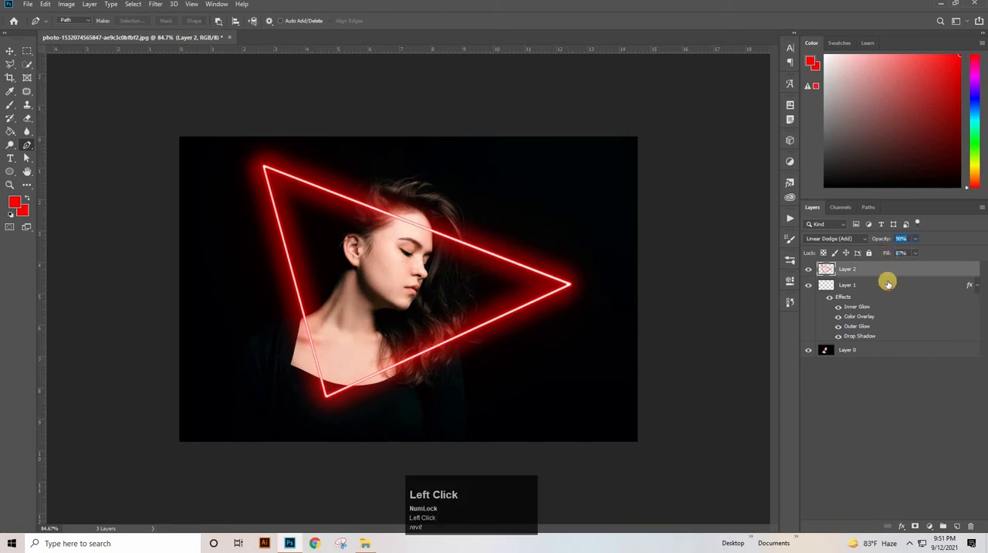
- Group Layer 1 and Layer 2 into a new group, keeping the Pass Through mode
left_click(899, 285, "shift")
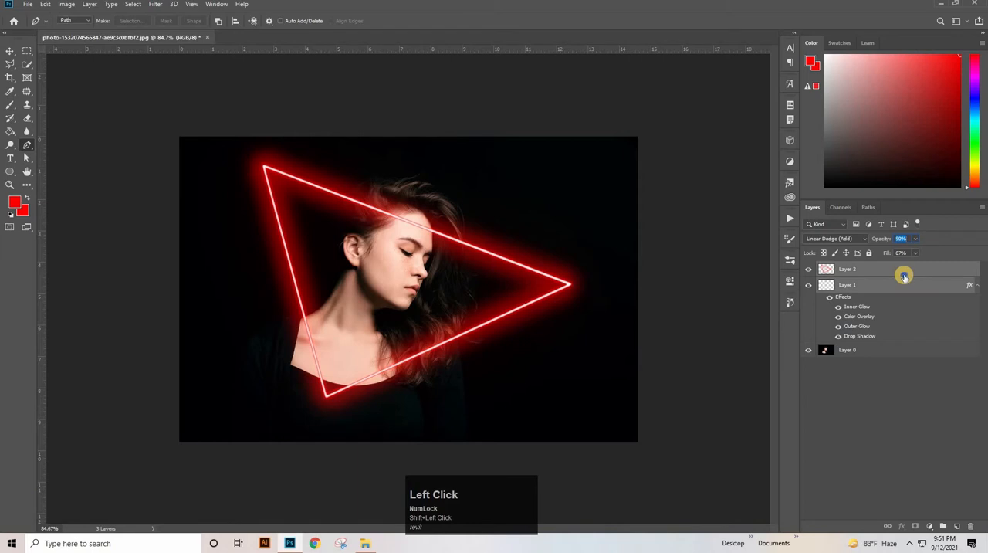
right_click(904, 276)
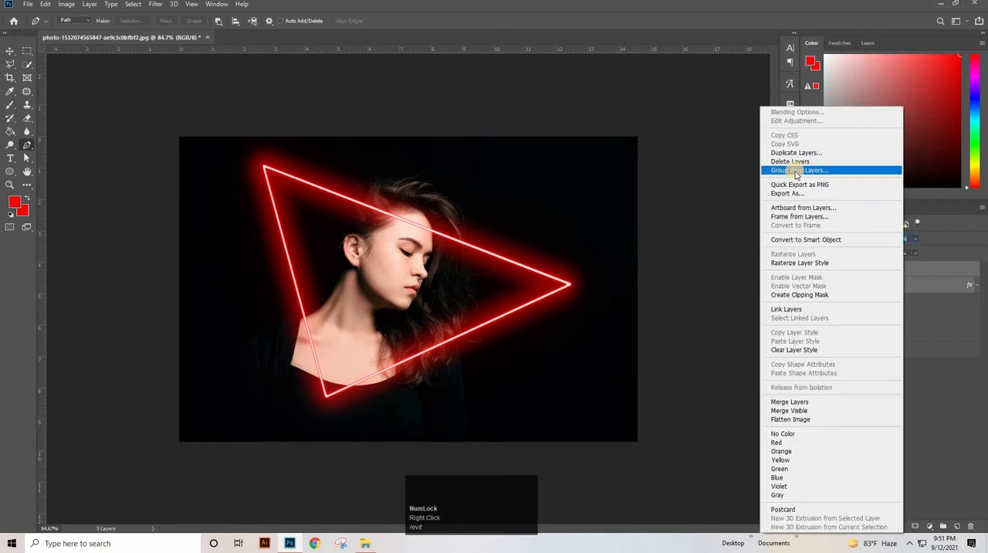
left_click(797, 170)
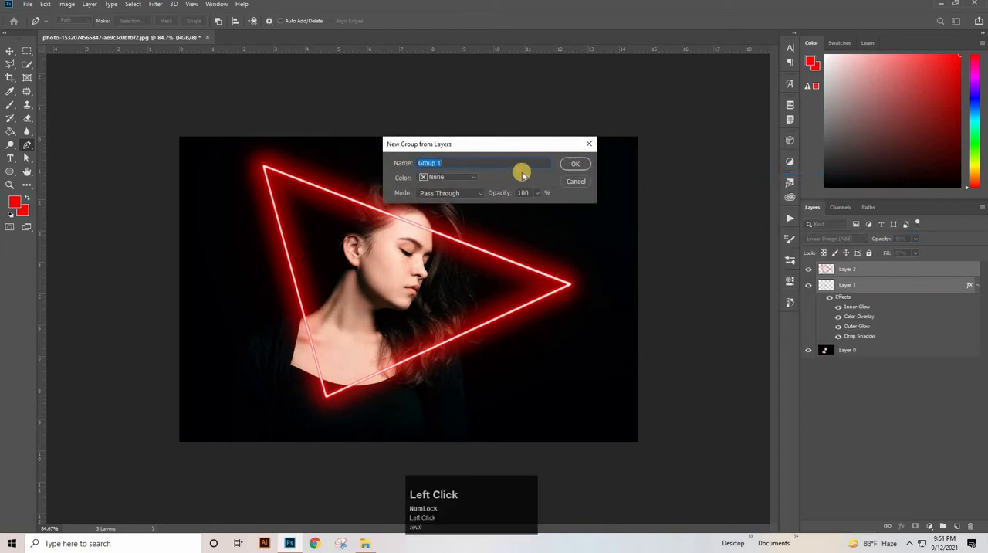
key("Return")
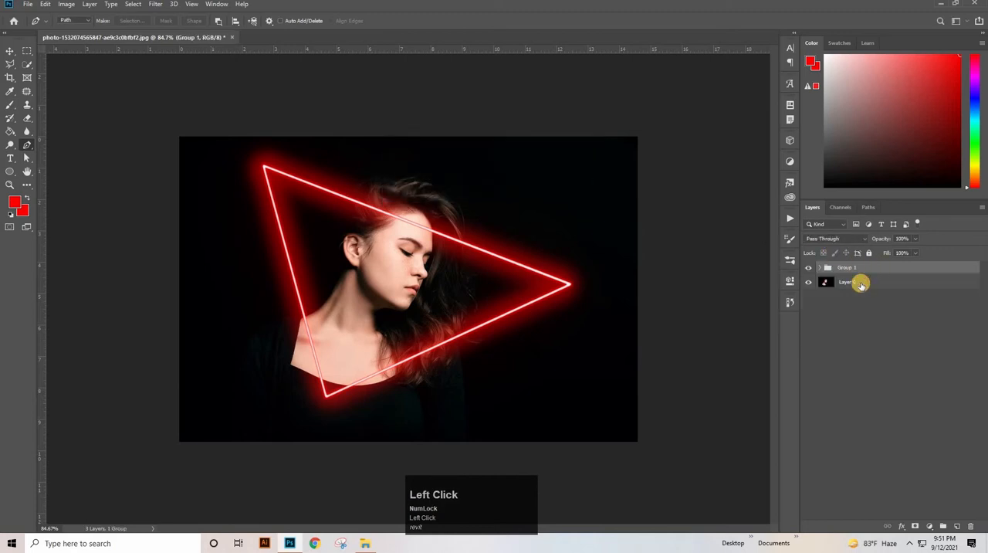
- Hide the triangle group and activate the Quick Selection tool on the portrait layer
left_click(861, 284)
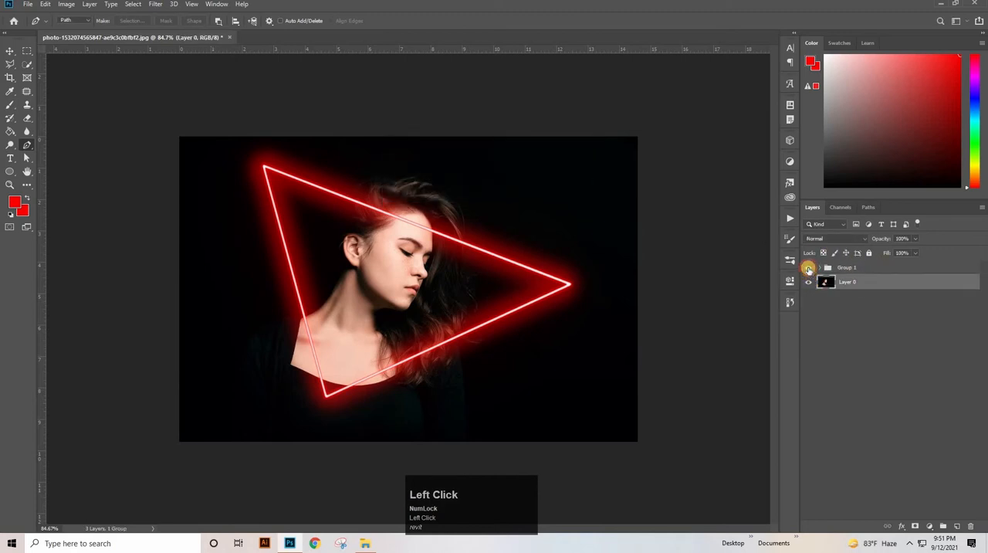
left_click(808, 268)
left_click_drag(27, 68, 69, 68)
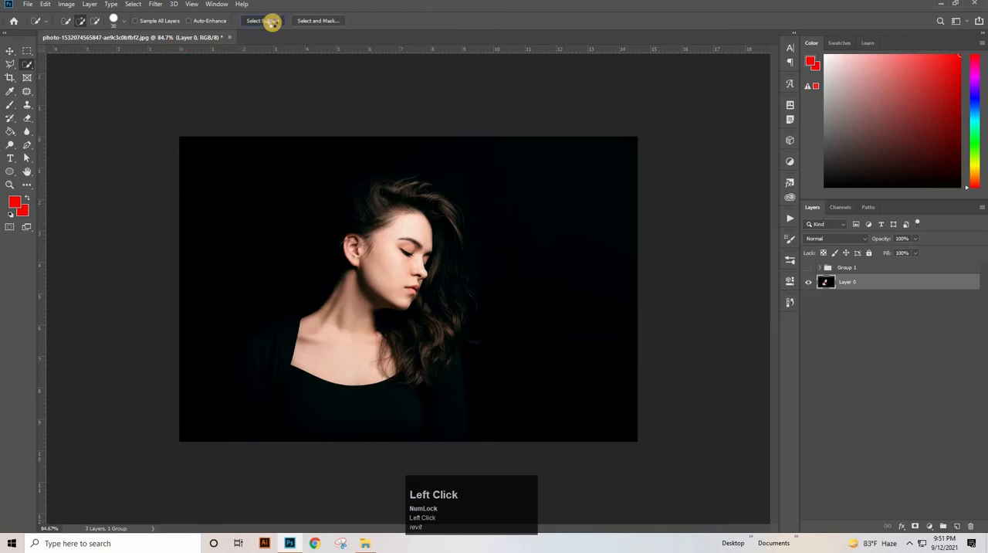
- Select the woman from her hair to her dress with the Quick Selection tool, undoing strokes that spill into the background
key("ctrl+space")
left_click_drag(348, 315, 415, 328)
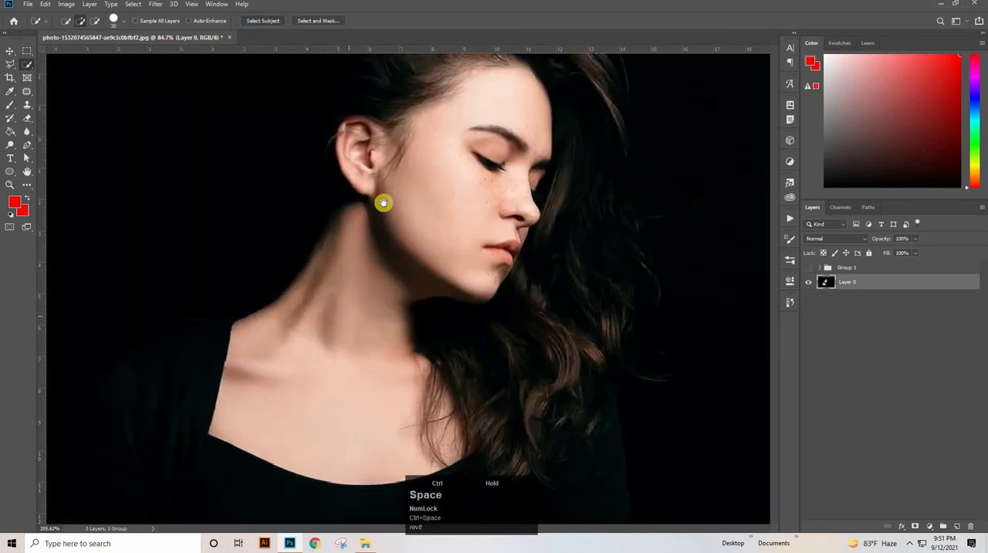
left_click_drag(384, 202, 430, 318)
mouse_move(409, 179)
left_mouse_down()
mouse_move(418, 159)
mouse_move(323, 409)
mouse_move(265, 447)
mouse_move(342, 363)
mouse_move(349, 304)
mouse_move(363, 282)
mouse_move(347, 286)
mouse_move(368, 271)
mouse_move(388, 202)
mouse_move(347, 267)
mouse_move(326, 338)
left_mouse_up()
left_click_drag(250, 418, 408, 285)
mouse_move(372, 355)
left_mouse_down()
mouse_move(326, 441)
mouse_move(357, 387)
mouse_move(547, 221)
mouse_move(596, 225)
mouse_move(586, 225)
left_mouse_up()
key("ctrl+z")
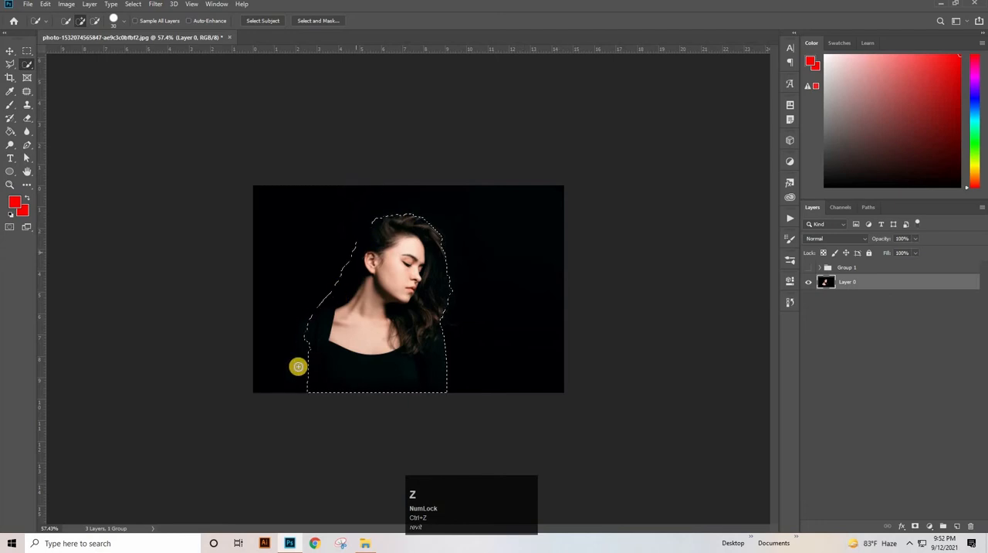
left_click(306, 371)
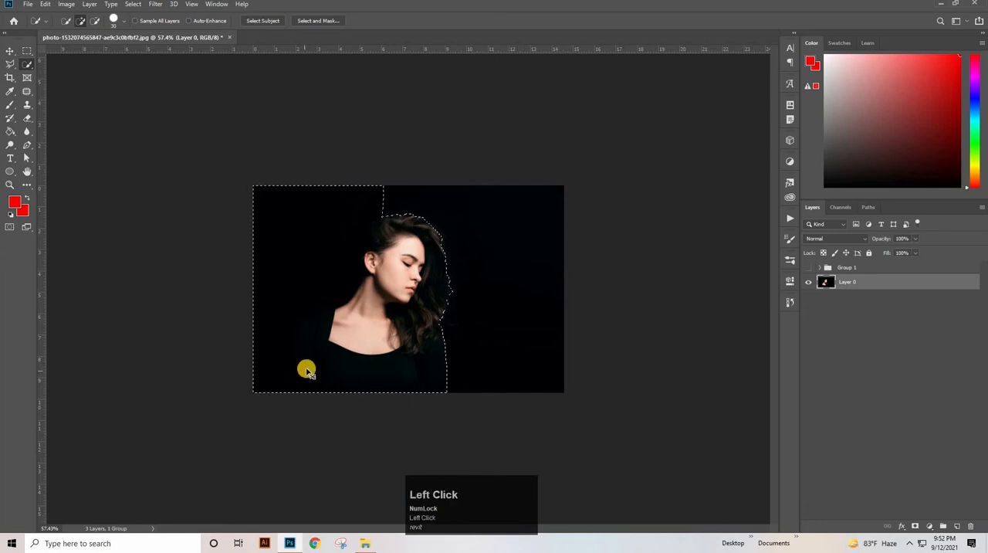
key("ctrl+z")
- Remove the dark background from the woman's selection and refine its edge along her shoulder and sleeve, undoing inaccurate strokes
left_click_drag(359, 342, 430, 331)
left_click_drag(197, 376, 491, 395)
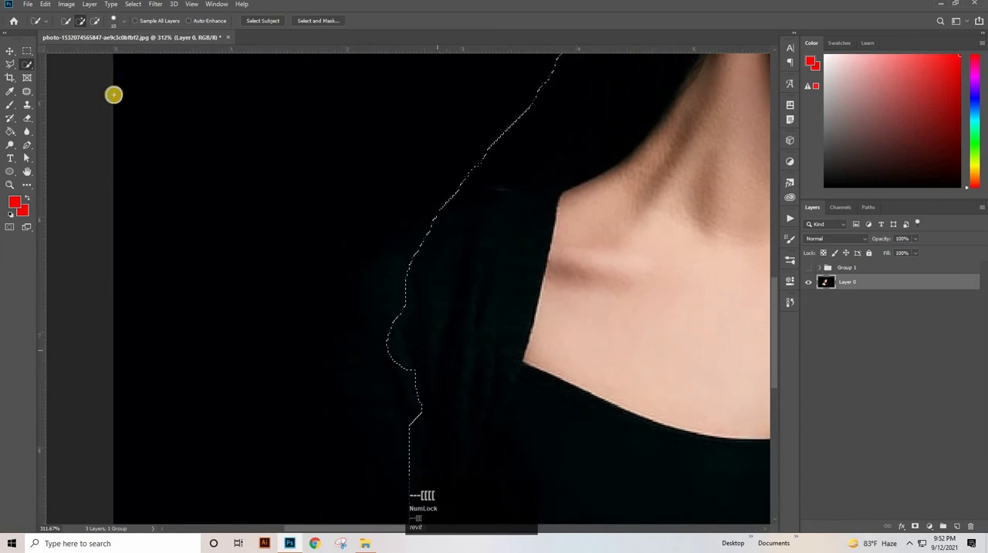
left_click(460, 312)
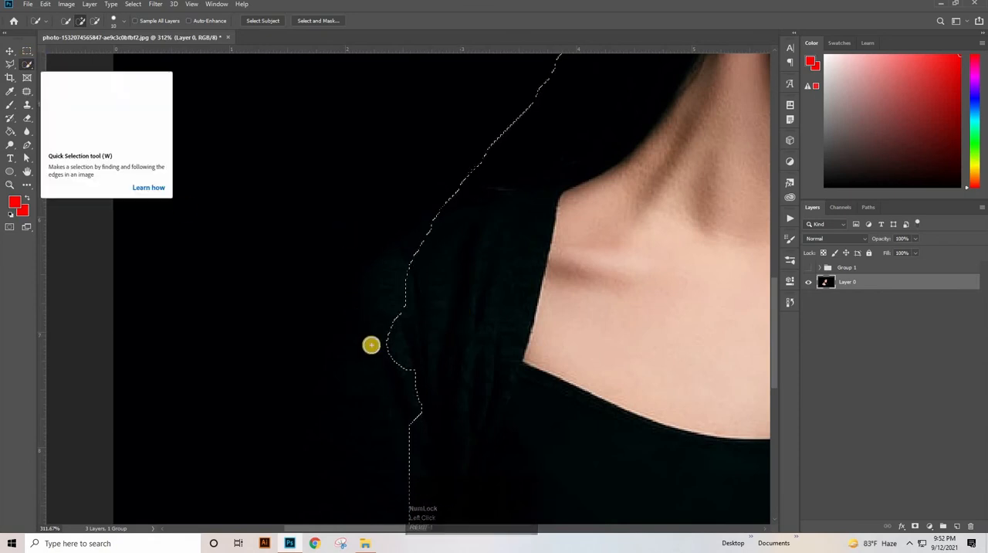
left_click(411, 385)
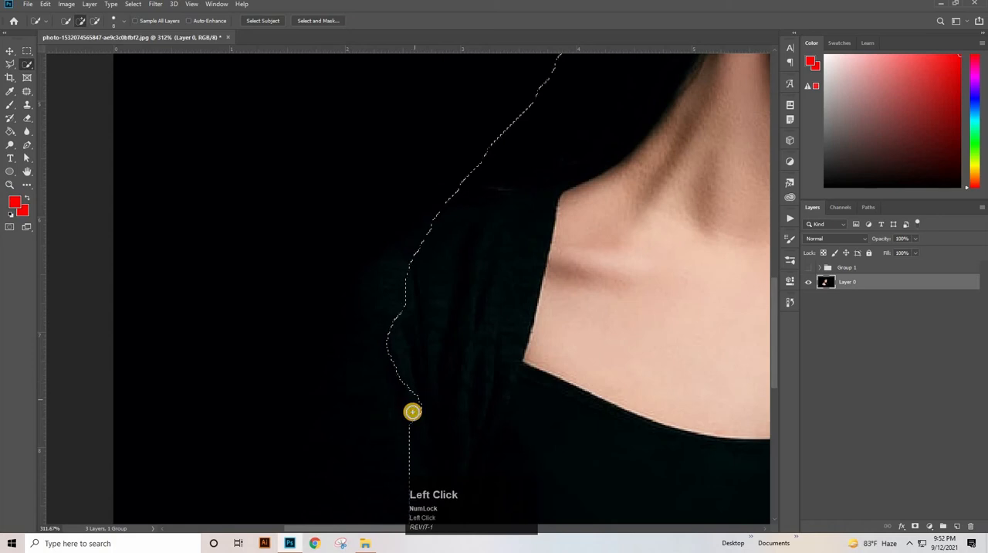
key("ctrl+z")
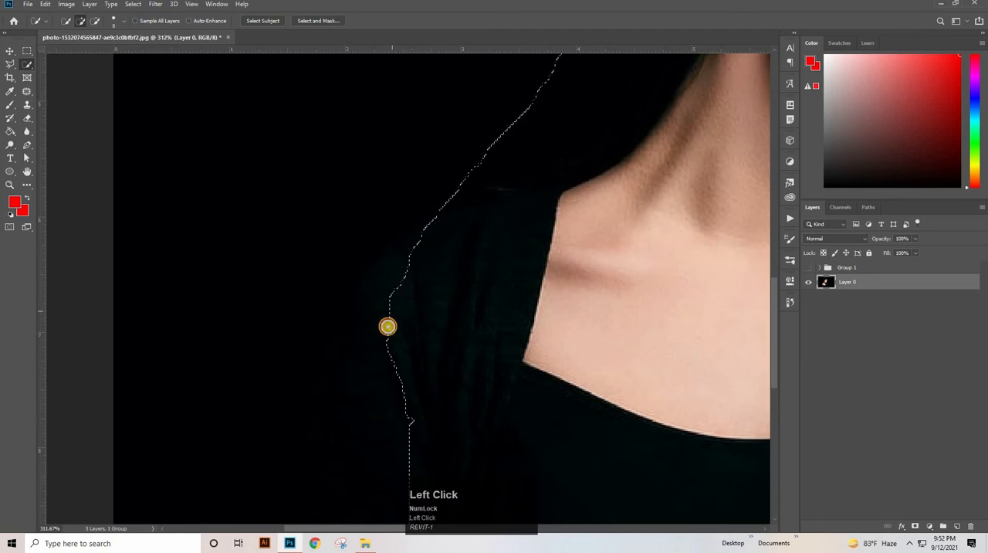
key("ctrl+z")
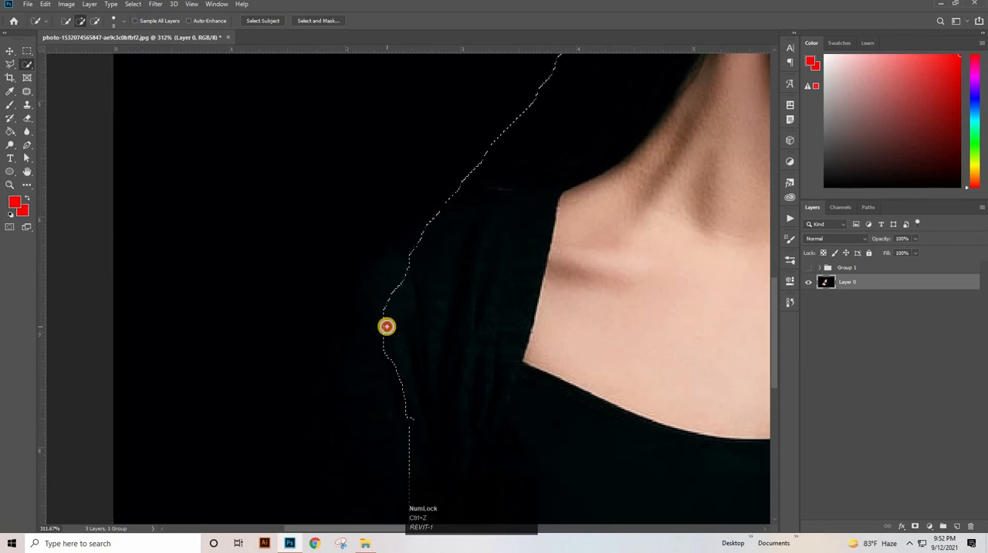
key("ctrl+z")
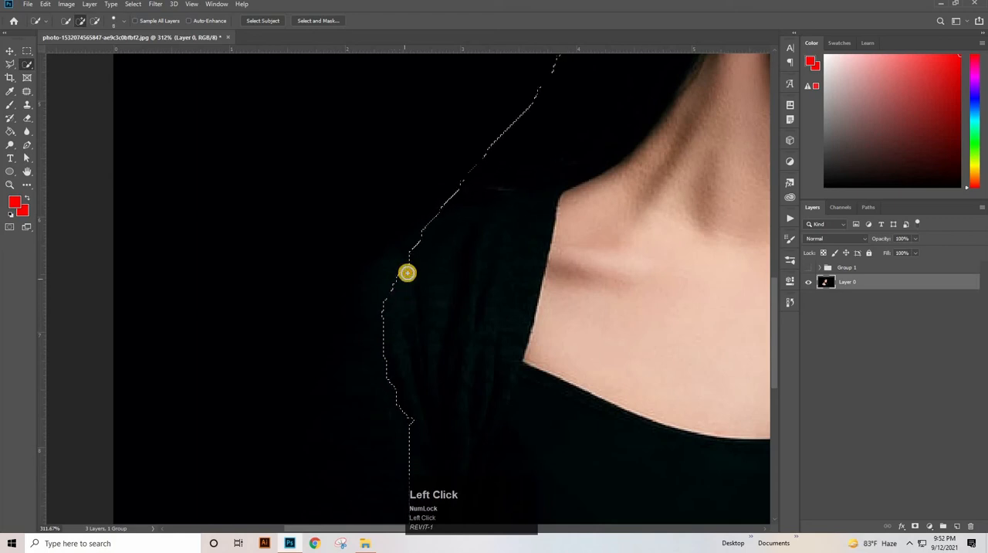
key("ctrl+z")
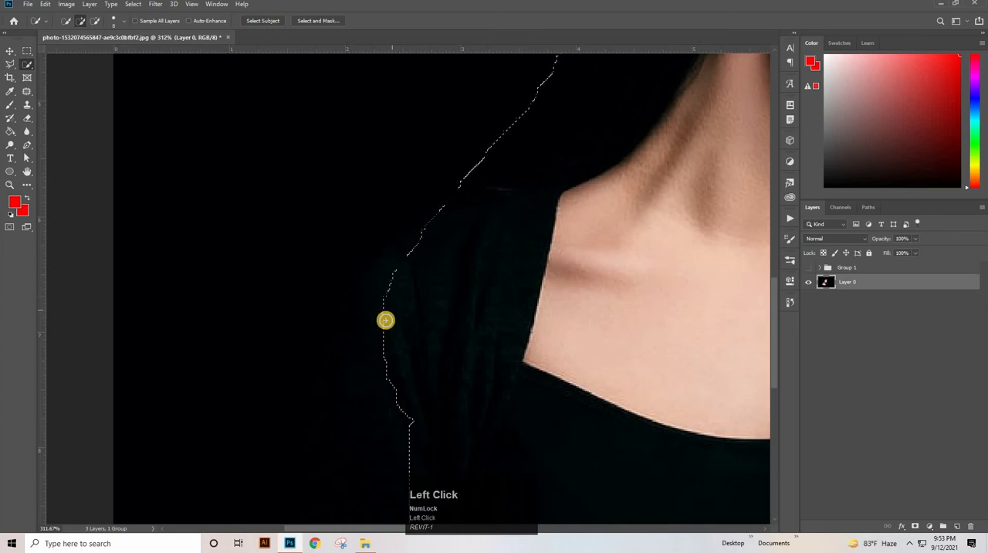
left_click_drag(501, 304, 433, 303)
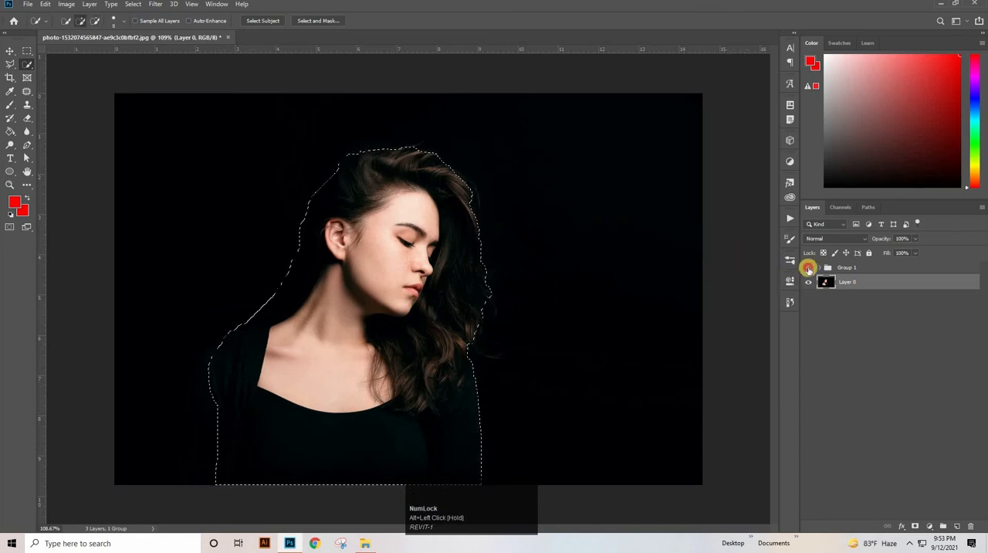
- Show Group 1, add a layer mask to it from the woman's selection, and invert the mask so the triangle sits behind her
left_click(808, 267)
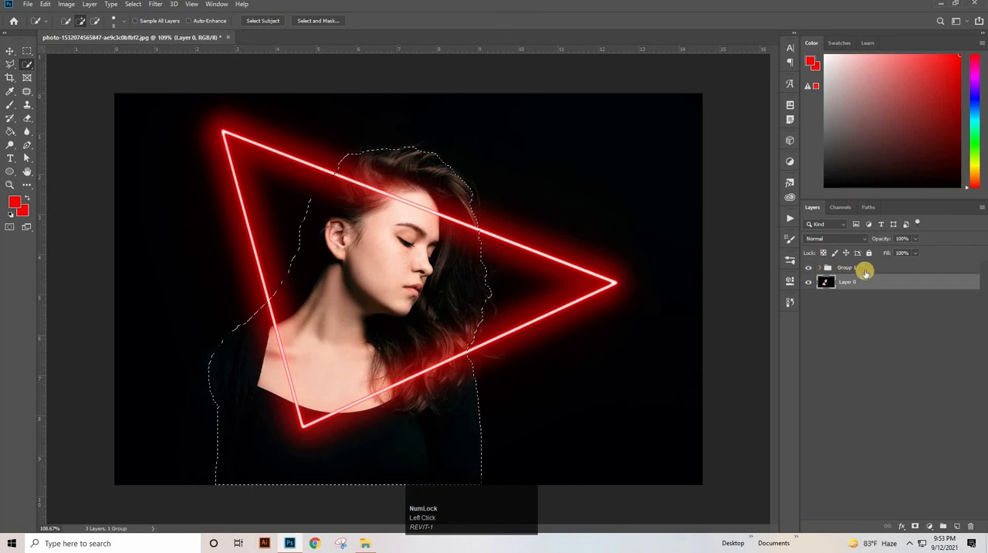
left_click(918, 318)
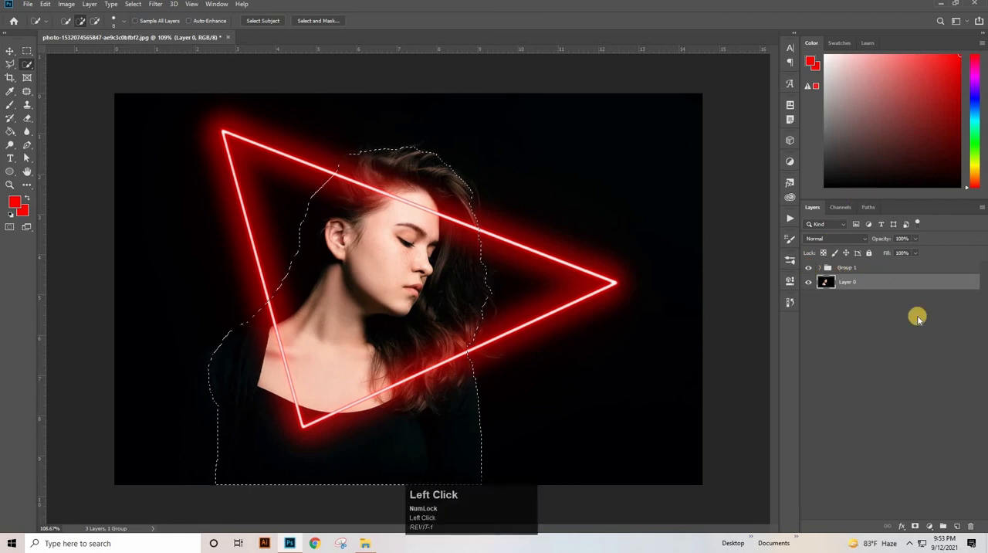
left_click(928, 526)
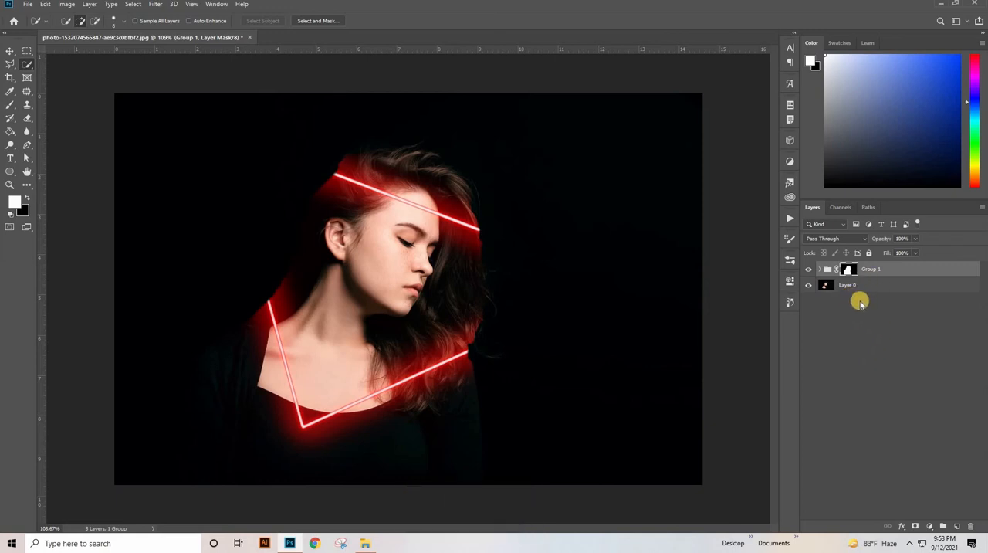
key("ctrl")
key("ctrl+i")
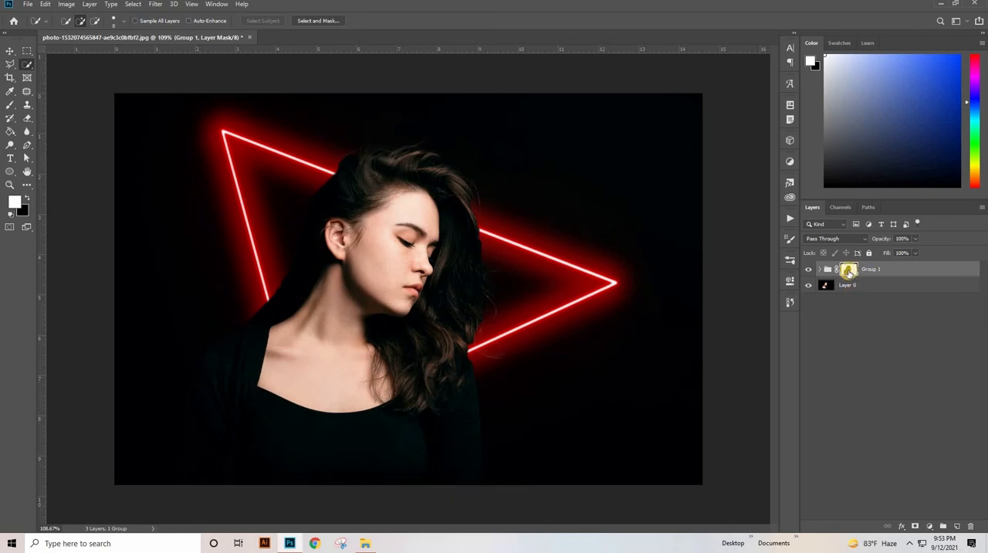
- Prepare a hard round 100 px brush for Group 1's mask, with white as foreground and black as background colour
left_click(849, 269)
left_click(16, 200)
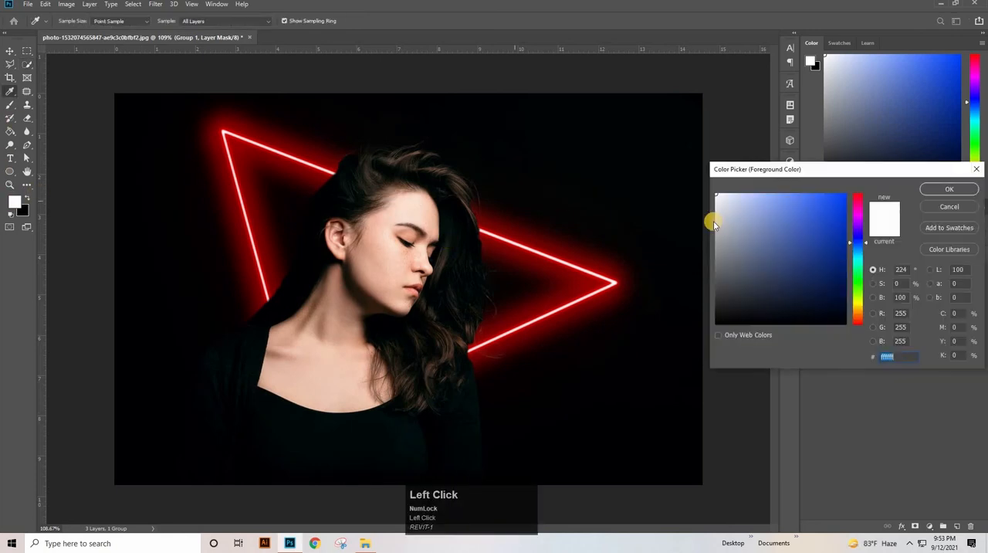
left_click(938, 190)
key("w")
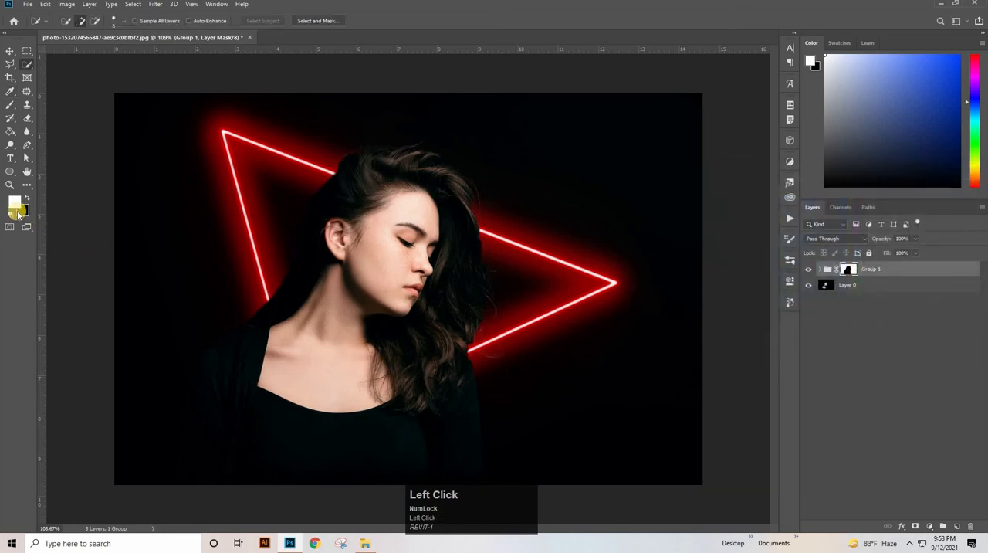
left_click(20, 210)
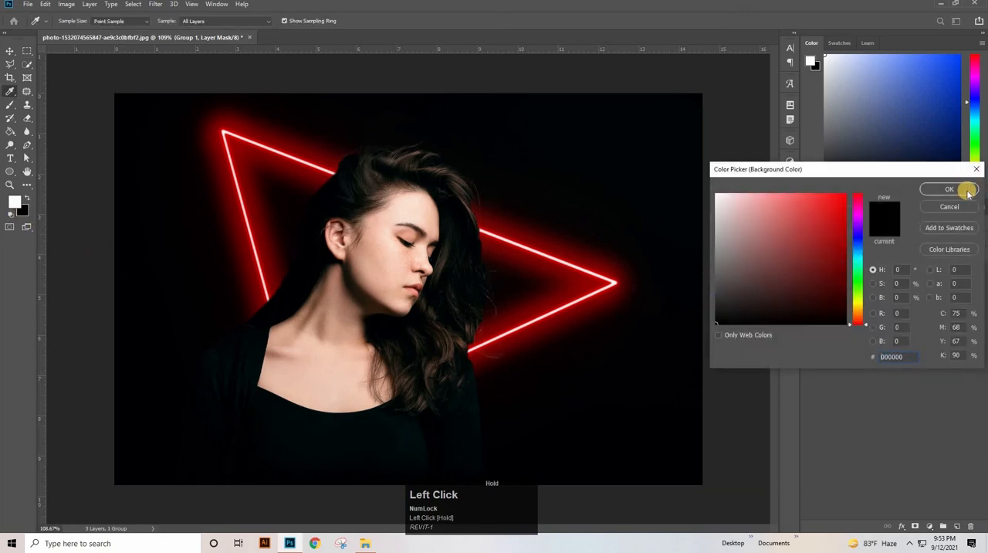
left_click(7, 106)
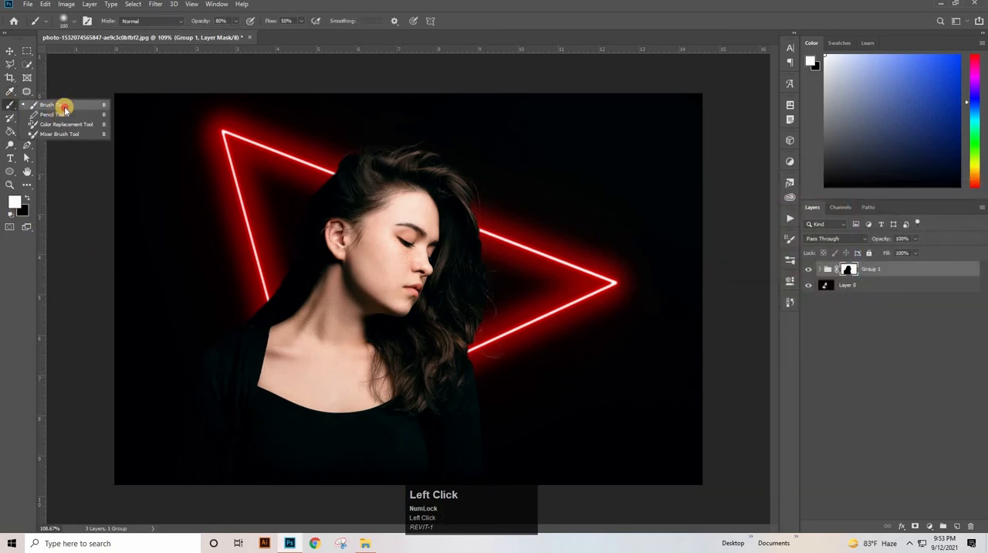
left_click(84, 106)
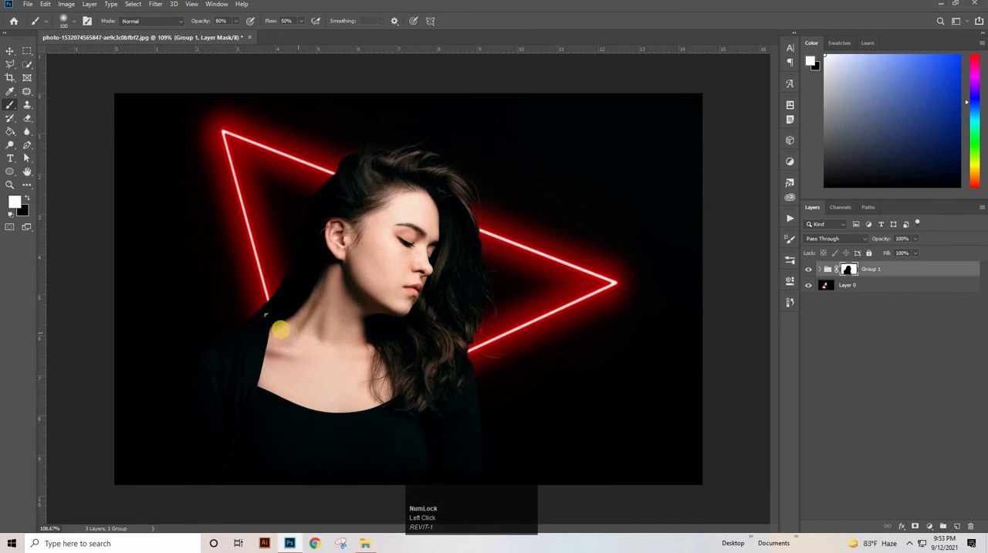
right_click(282, 329)
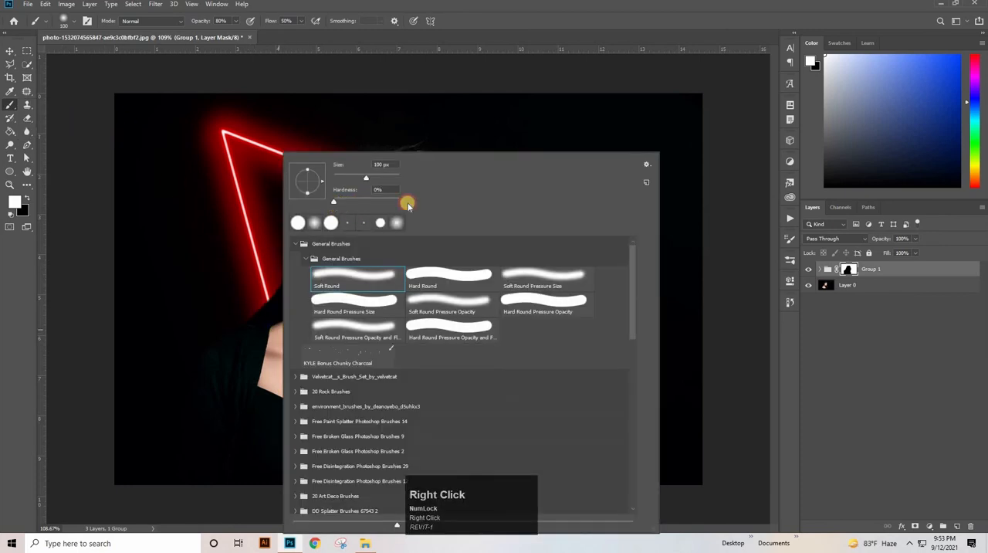
left_click_drag(333, 201, 531, 23)
- Paint white on Group 1's mask over the shoulder, chest and lower hair to bring the triangle's lower part in front of the woman
left_click(259, 300)
mouse_move(287, 382)
left_mouse_down()
mouse_move(284, 297)
mouse_move(276, 335)
mouse_move(288, 291)
mouse_move(282, 311)
mouse_move(265, 314)
mouse_move(308, 423)
mouse_move(304, 459)
mouse_move(261, 335)
mouse_move(394, 406)
mouse_move(352, 422)
mouse_move(420, 381)
mouse_move(443, 338)
left_mouse_up()
left_click_drag(296, 414, 305, 394)
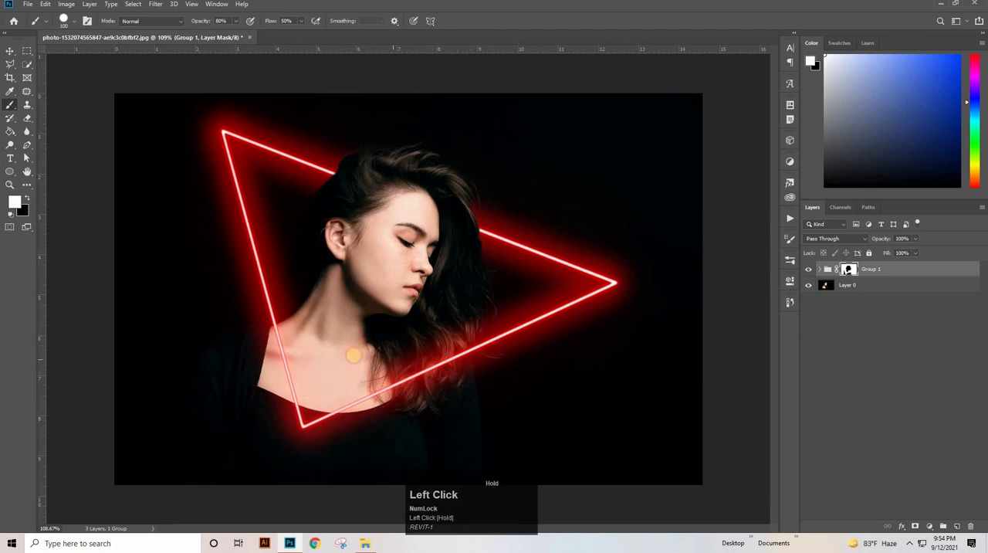
mouse_move(289, 345)
left_mouse_down()
mouse_move(319, 408)
mouse_move(299, 328)
left_mouse_up()
mouse_move(370, 373)
left_mouse_down()
mouse_move(397, 394)
mouse_move(375, 382)
left_mouse_up()
mouse_move(286, 409)
left_mouse_down()
mouse_move(269, 355)
mouse_move(280, 303)
left_mouse_up()
left_click_drag(326, 419, 321, 331)
key("ctrl+space")
left_click_drag(585, 327, 557, 332)
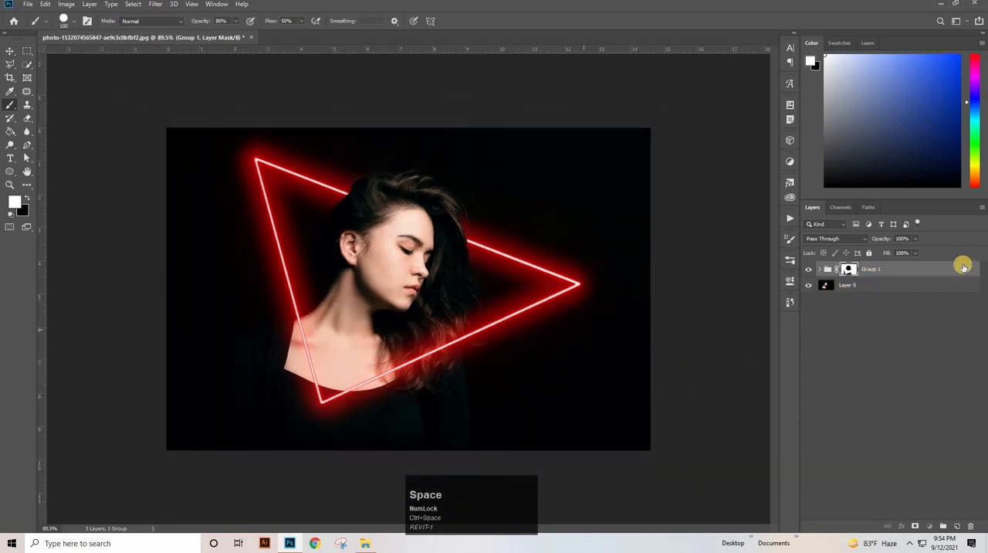
left_click(25, 5)
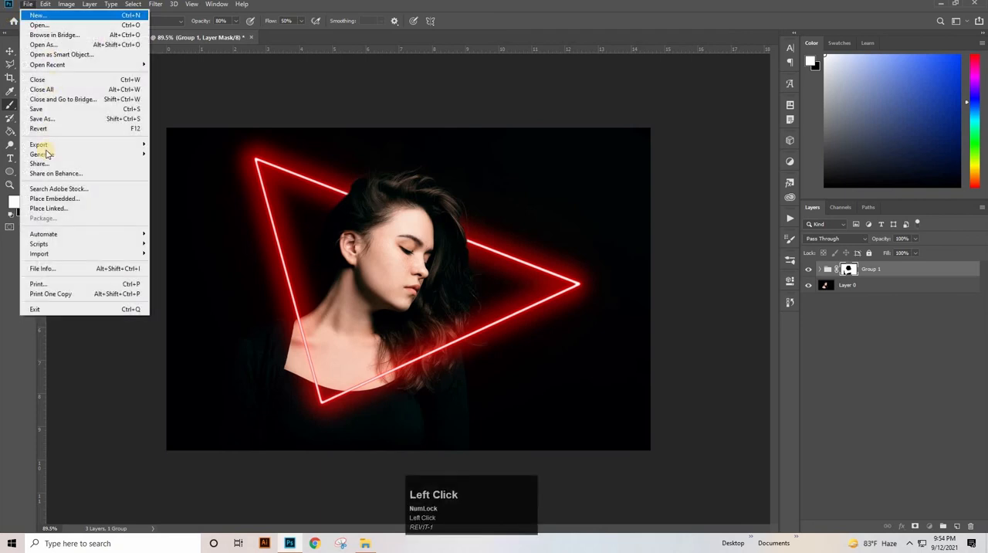
left_click(71, 119)
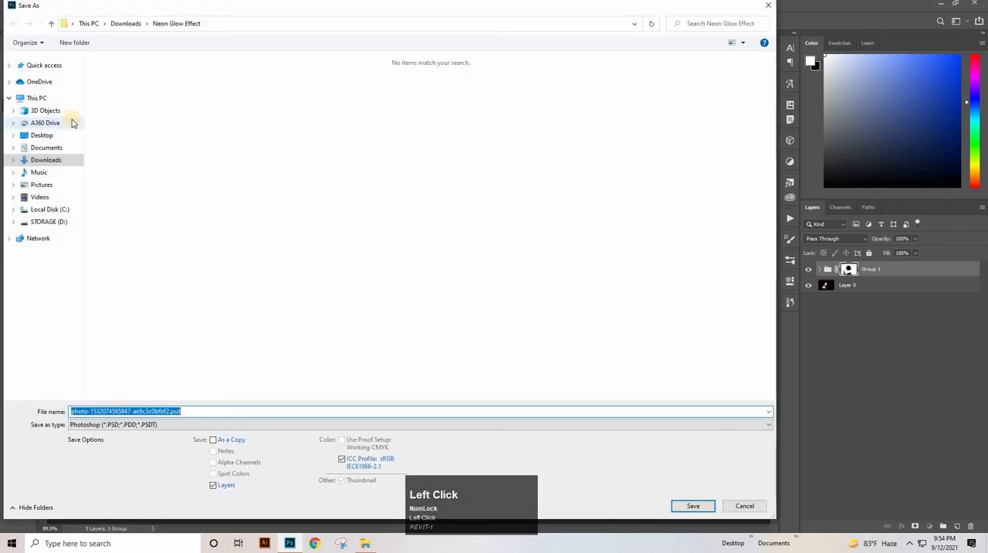
left_click(126, 425)
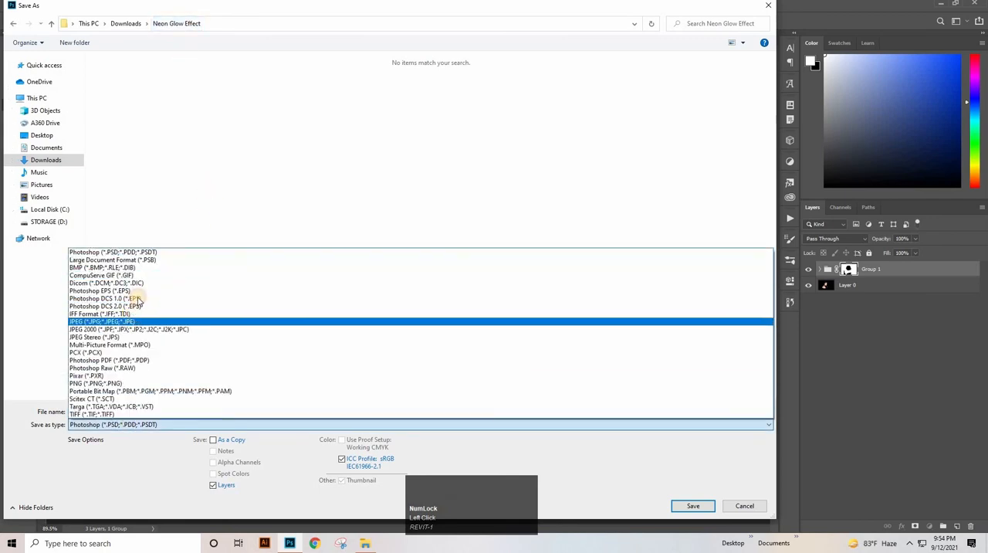
left_click(130, 321)
left_click(681, 506)
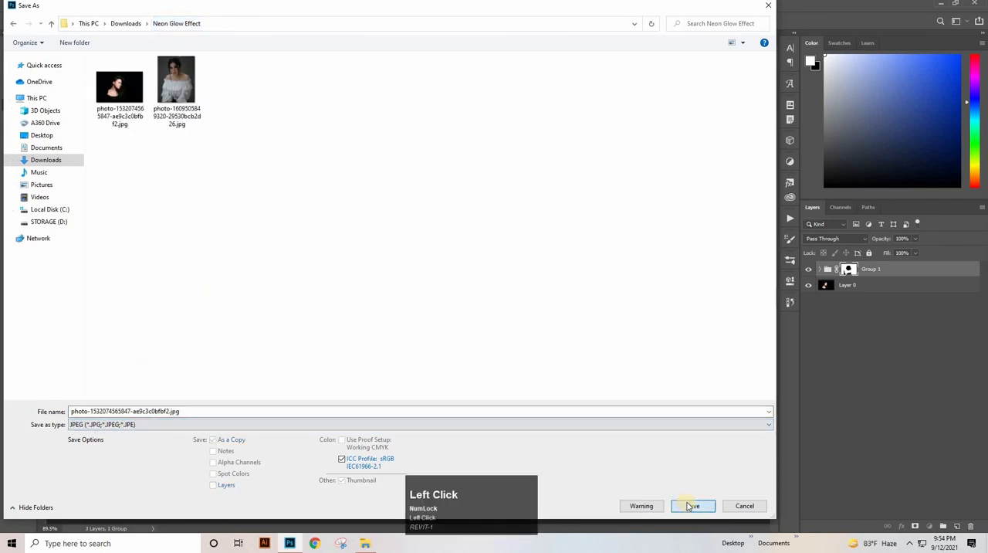
left_click(561, 271)
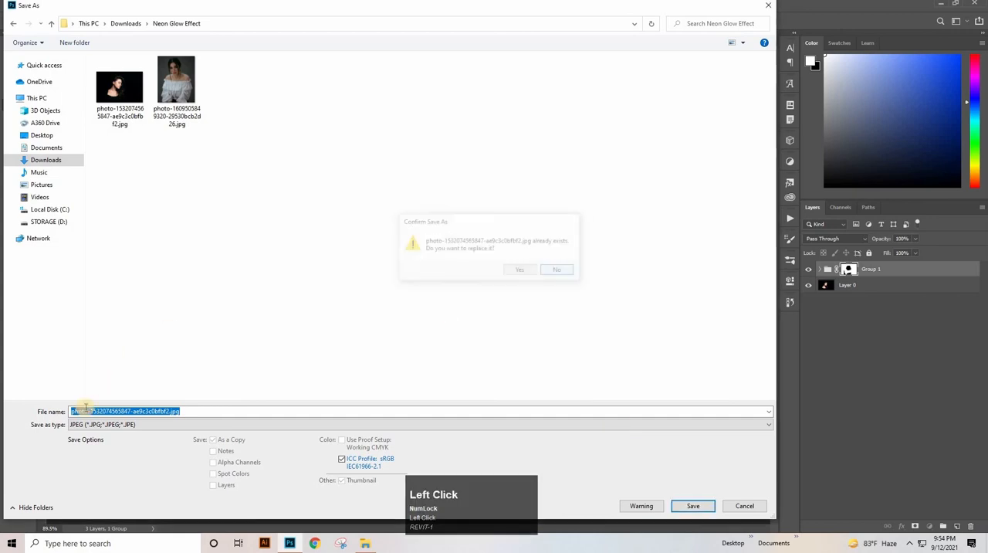
left_click(82, 411)
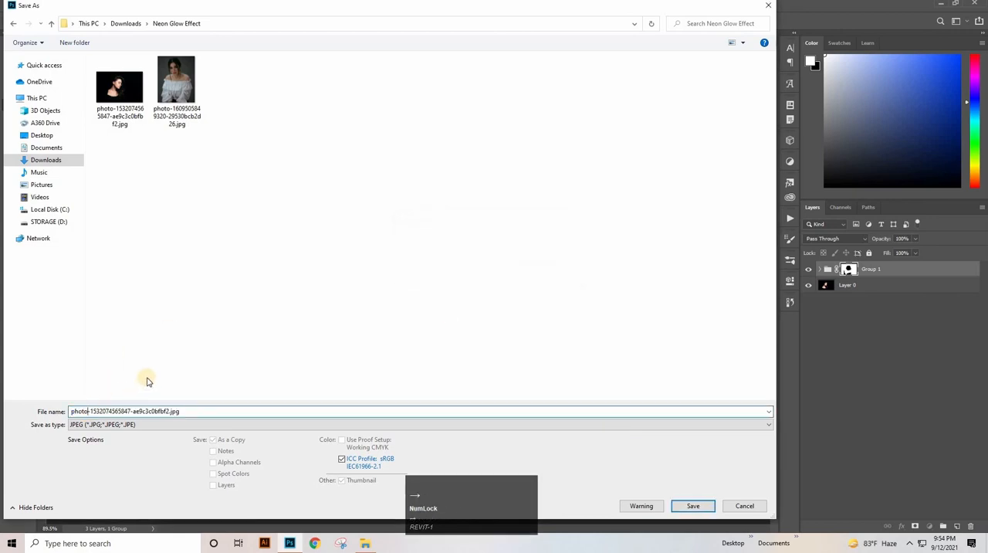
type("2")
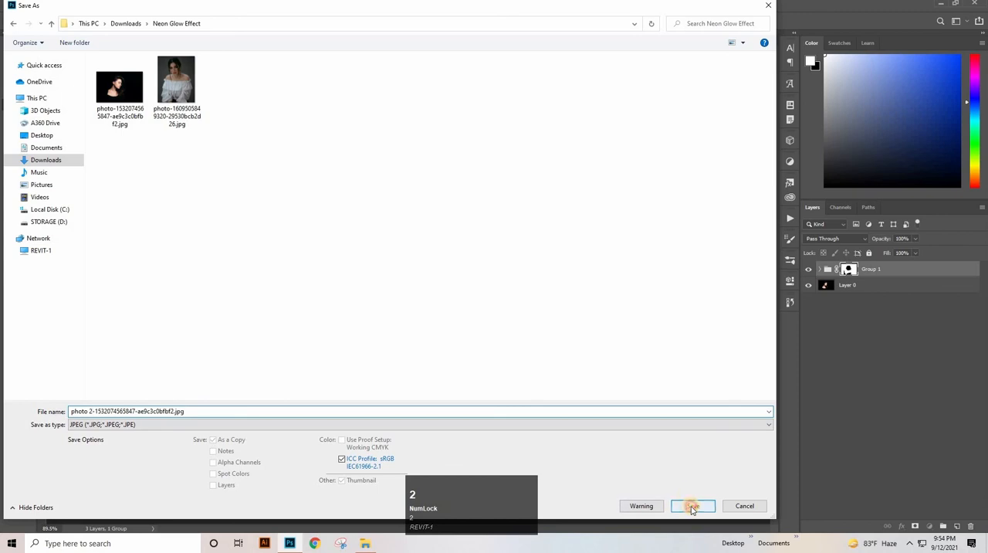
left_click(692, 507)
left_click(552, 134)
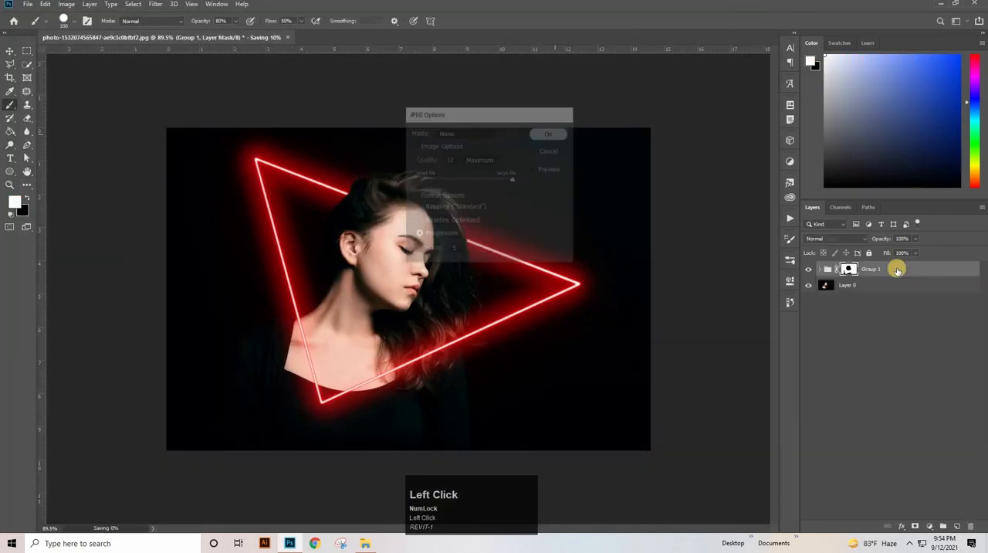
- Add a Hue/Saturation adjustment layer above Group 1, raise its saturation, and slightly adjust its hue and lightness
left_click(932, 526)
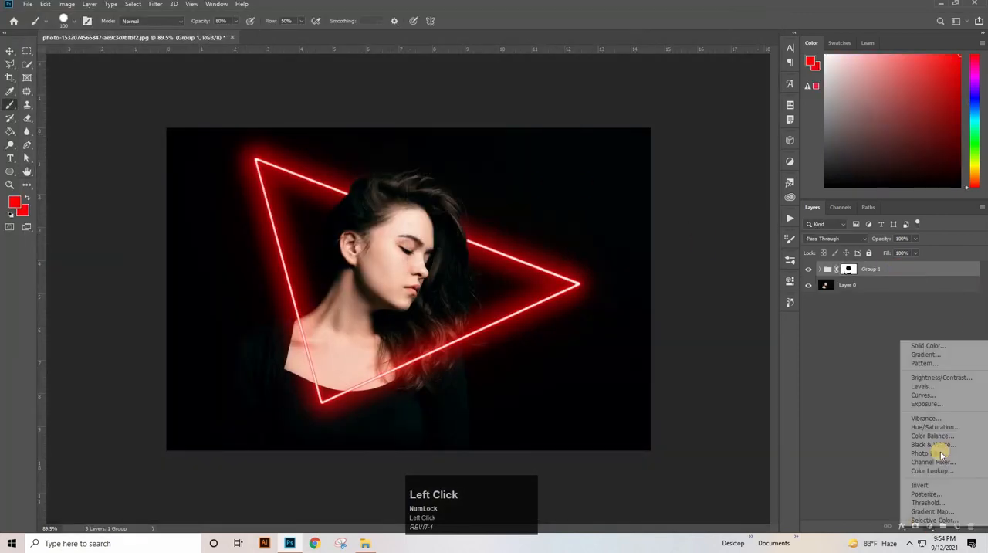
left_click(934, 427)
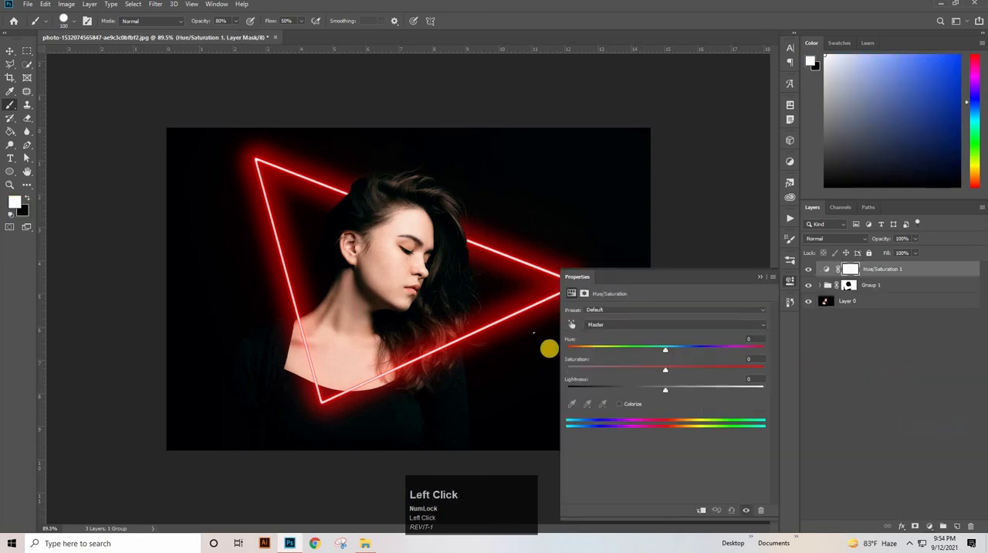
left_click_drag(665, 372, 710, 388)
left_click_drag(671, 350, 661, 355)
mouse_move(665, 389)
left_mouse_down()
mouse_move(648, 390)
mouse_move(670, 394)
left_mouse_up()
left_click(760, 277)
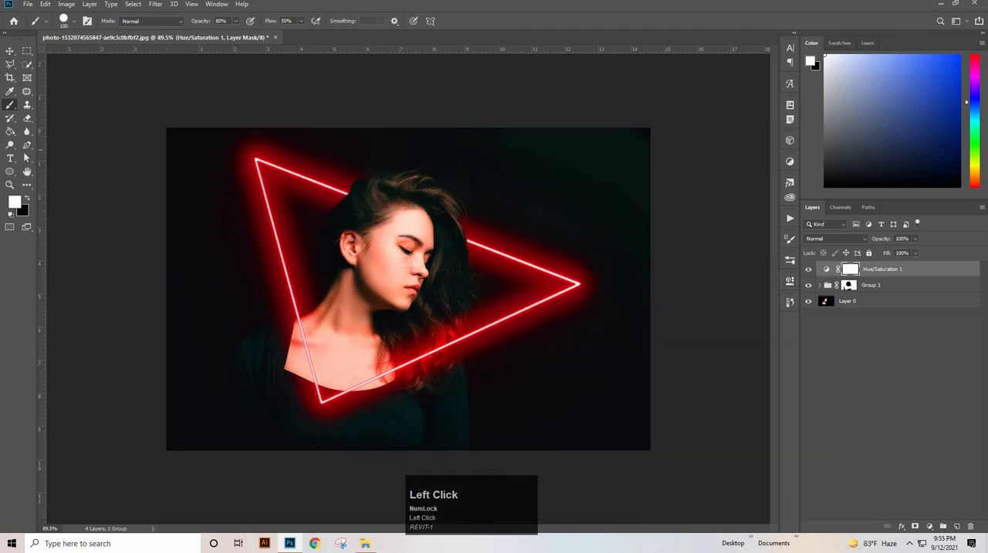
left_click(31, 6)
left_click(42, 122)
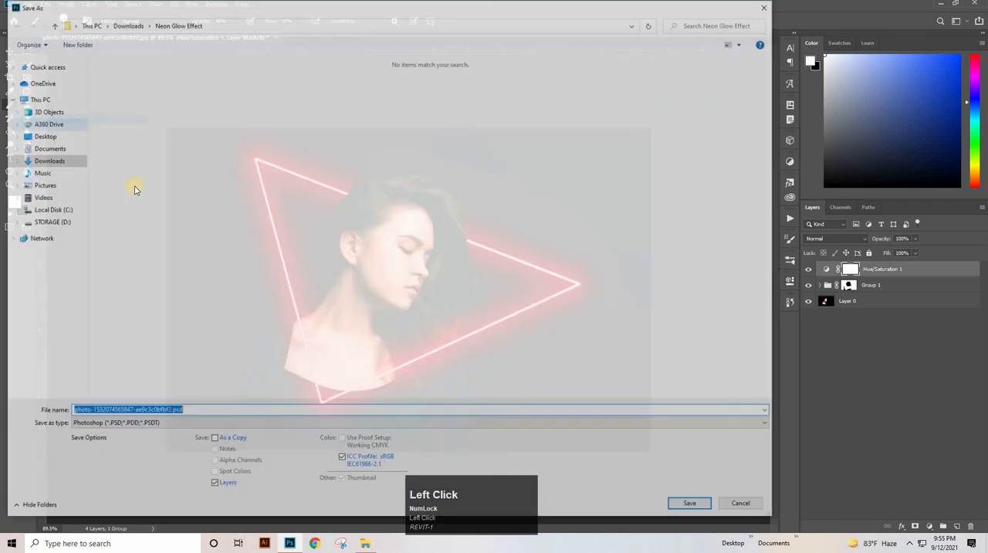
left_click(133, 411)
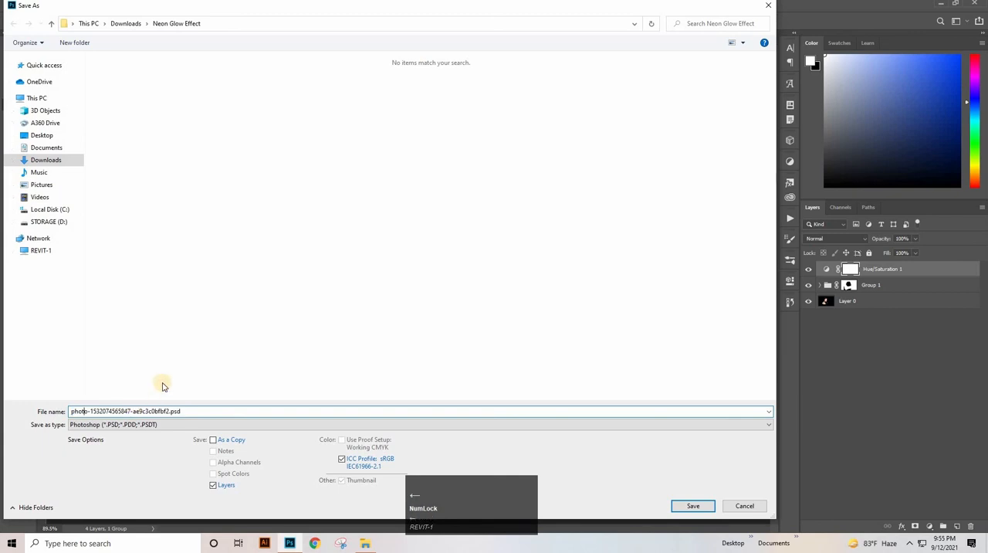
left_click(136, 425)
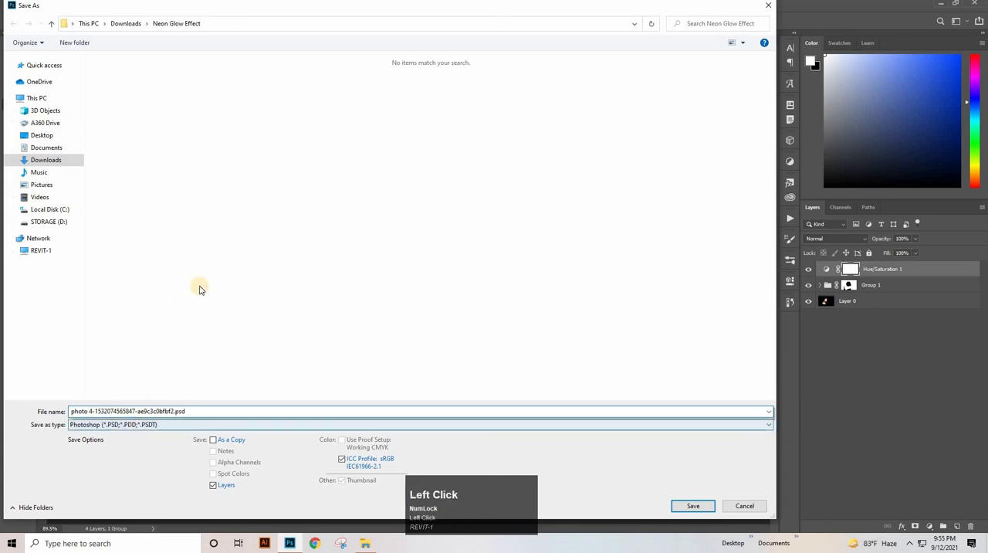
left_click(163, 322)
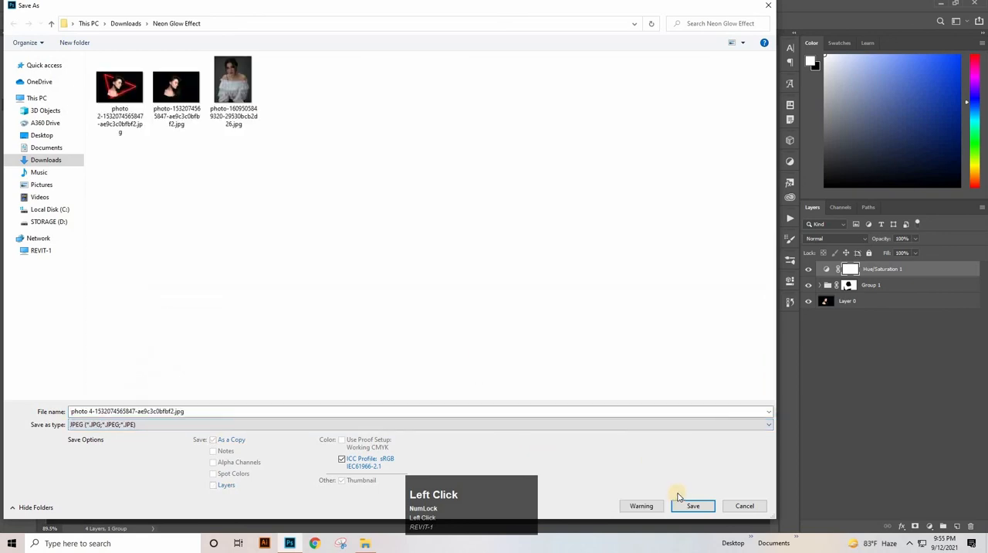
key("Return")
key("Return")
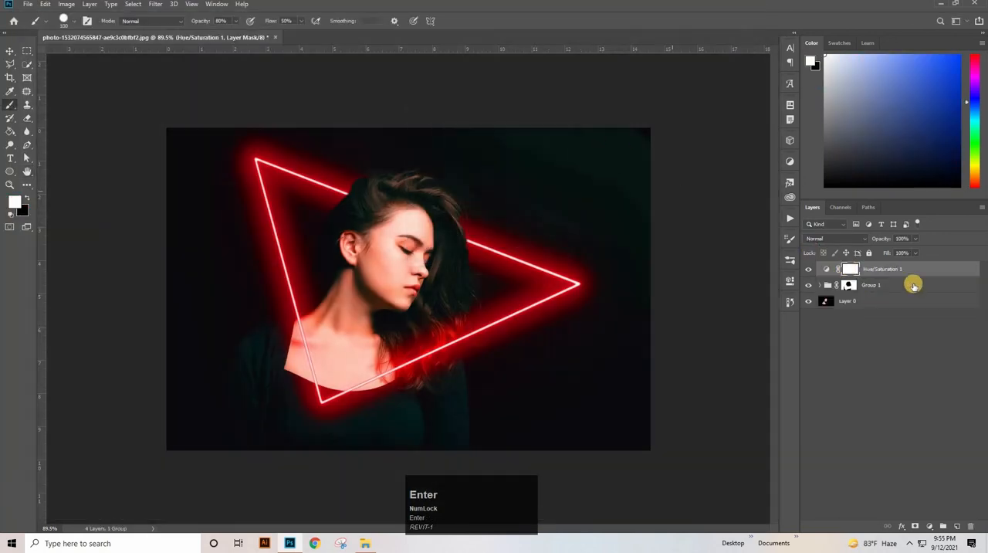
- Colorize the image blue through the Hue/Saturation 1 layer, with hue 213, saturation 84 and lightness -11
left_click(826, 270)
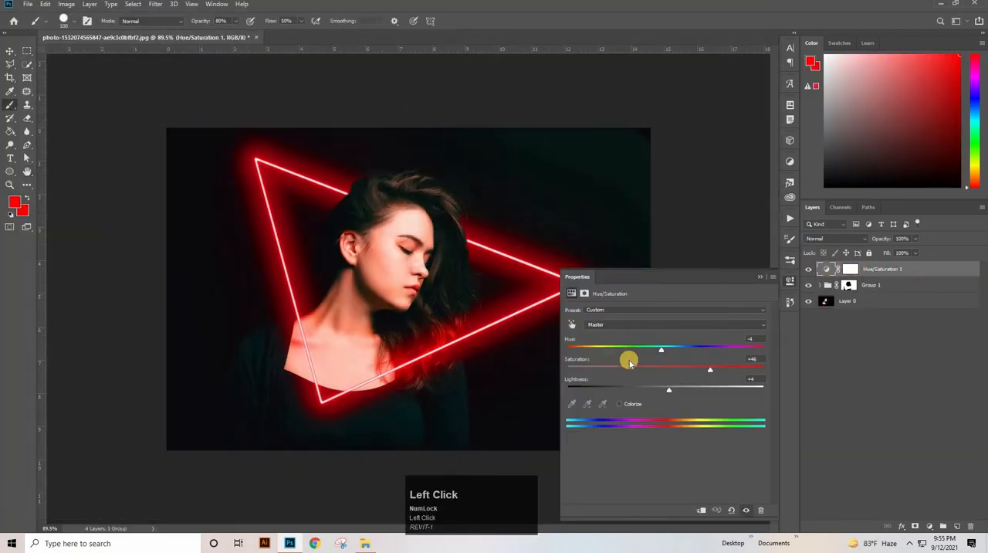
left_click(626, 407)
left_click_drag(687, 347, 765, 350)
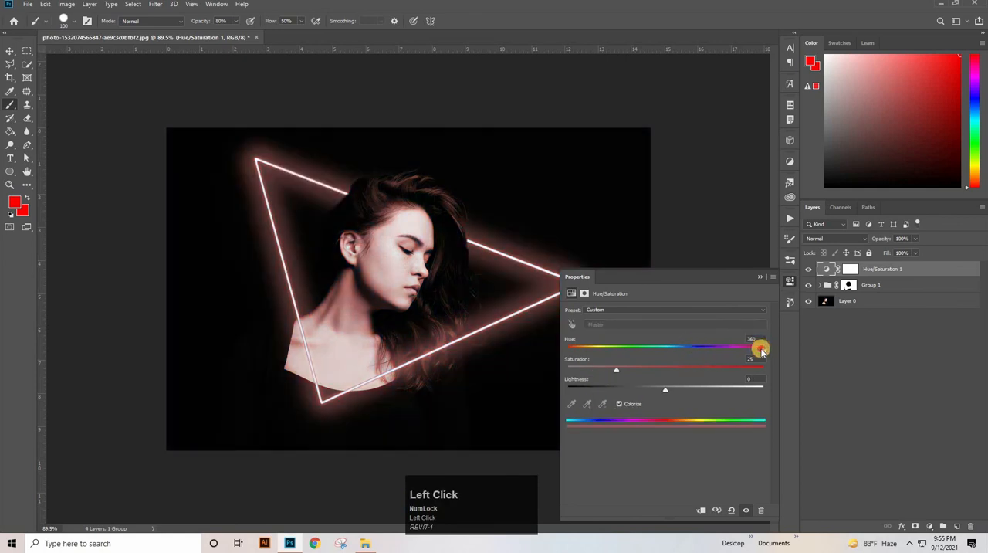
left_click_drag(617, 371, 718, 382)
left_click_drag(756, 346, 726, 373)
left_click_drag(671, 392, 655, 391)
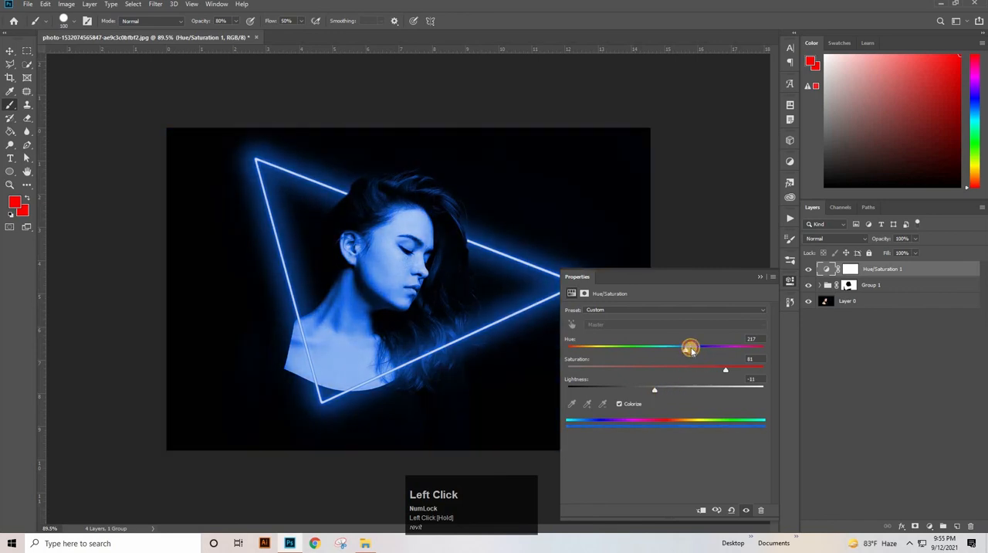
left_click_drag(690, 349, 683, 351)
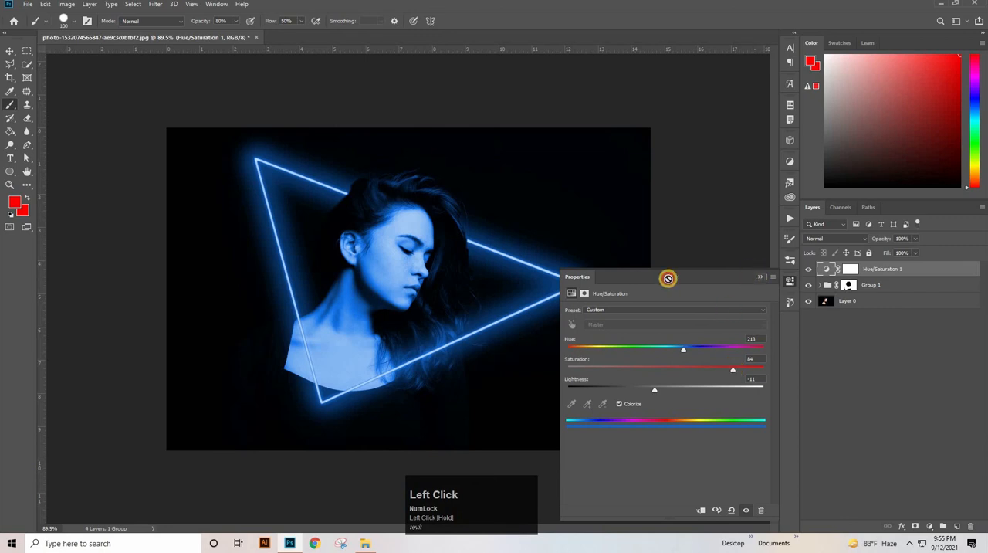
left_click(32, 7)
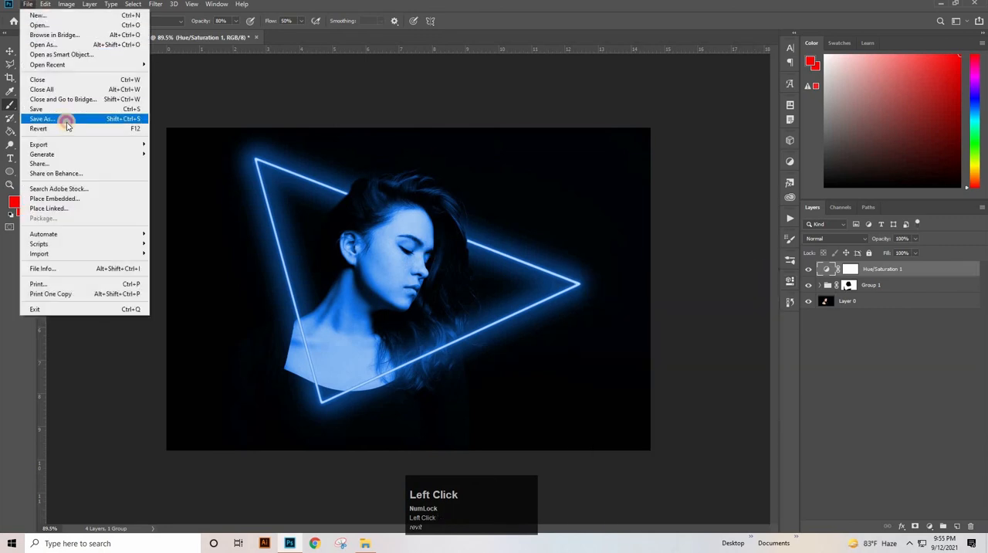
left_click(67, 122)
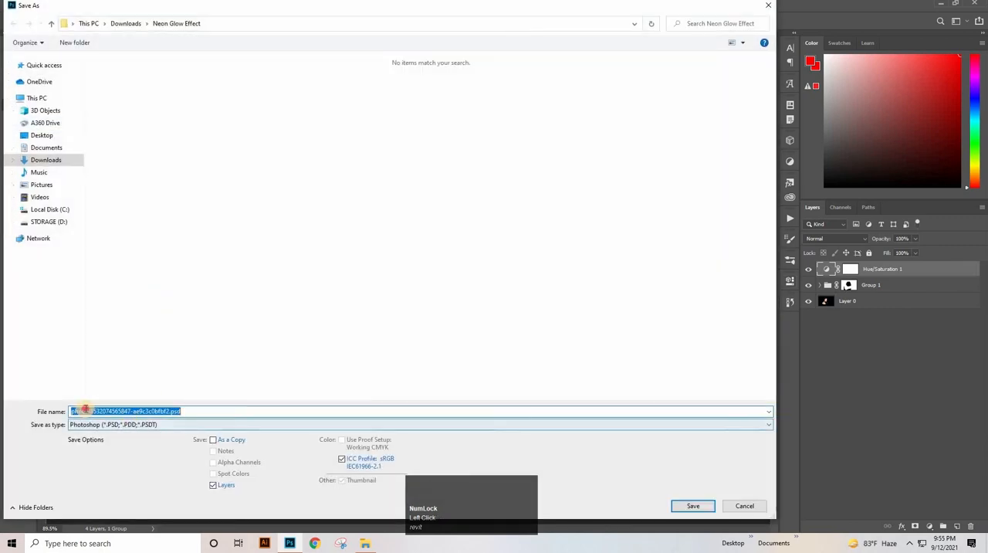
left_click(111, 409)
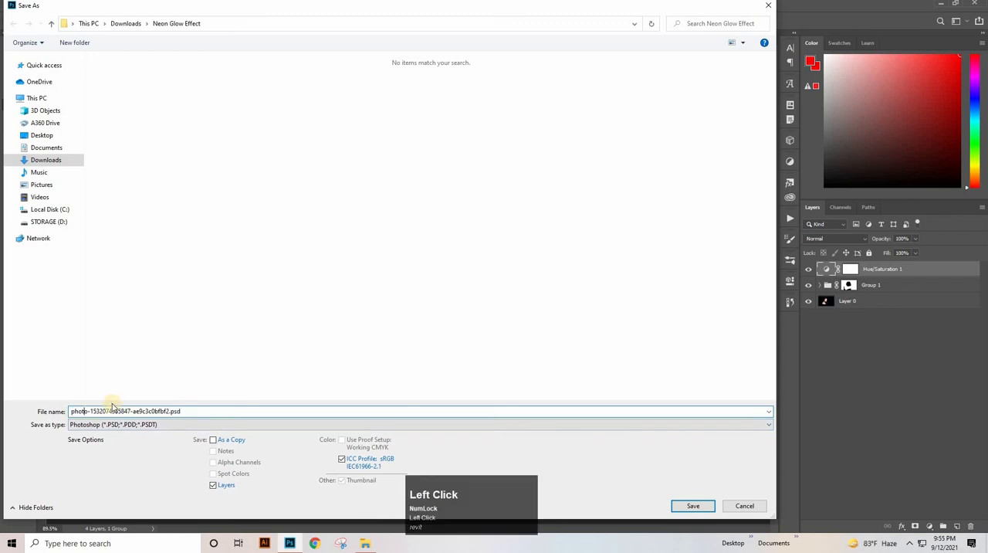
left_click(154, 424)
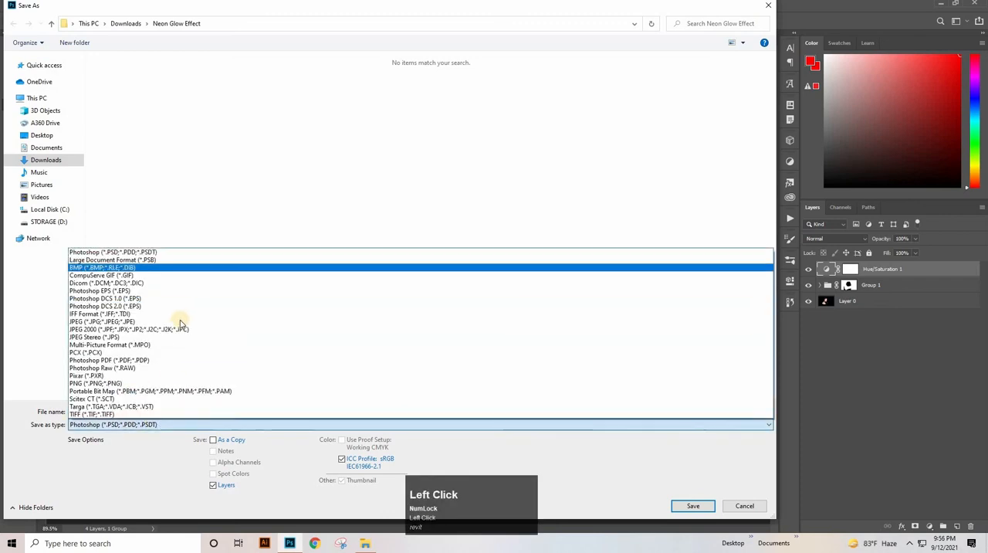
left_click(180, 322)
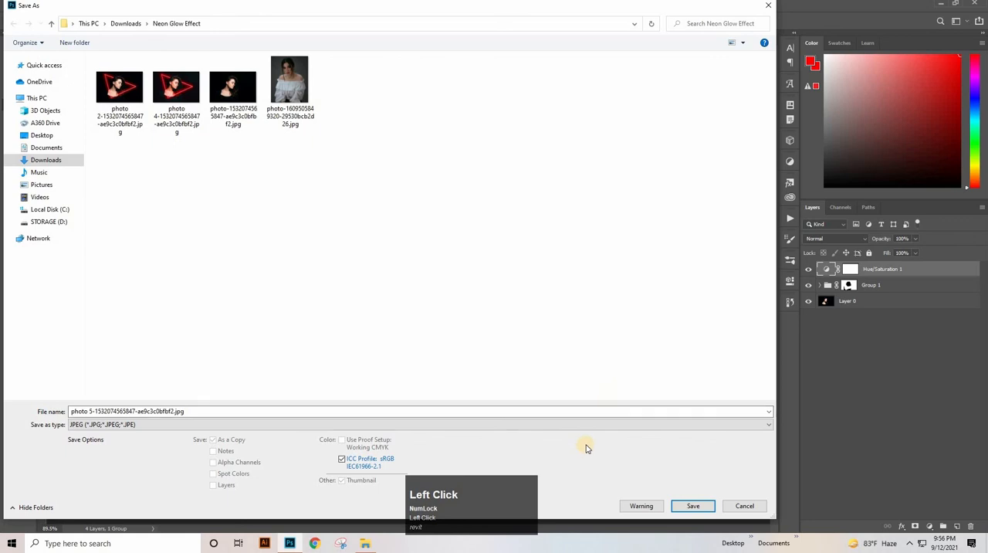
key("Return")
left_click(550, 131)
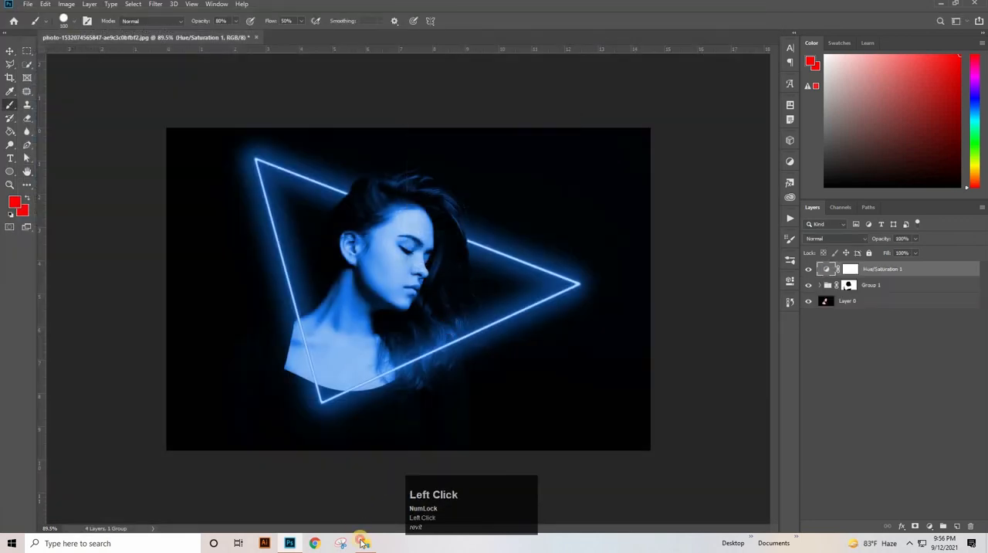
- Open the saved photo 2 copy from File Explorer in Photos and browse through the exported versions to compare them
left_click(363, 542)
double_click(112, 77)
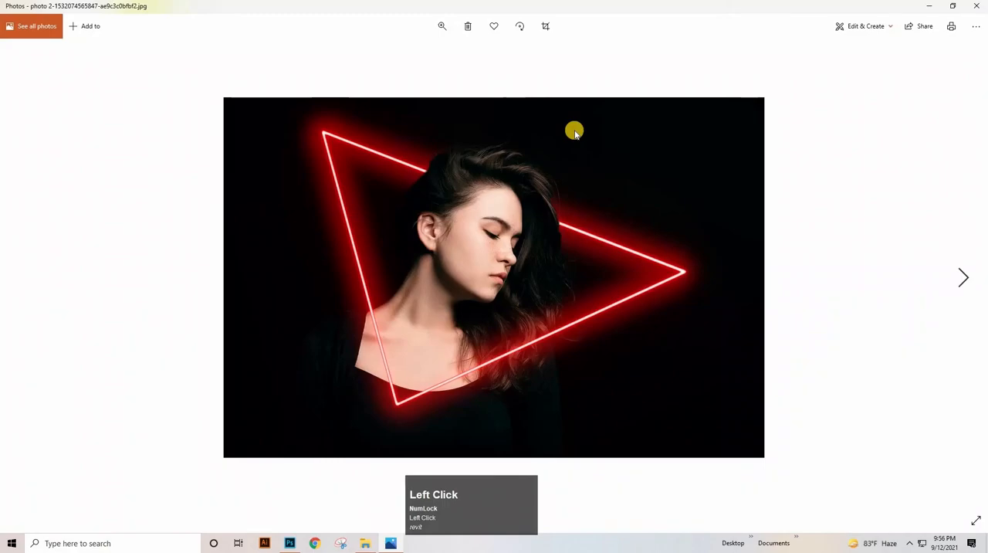
key("Right")
key("Right")
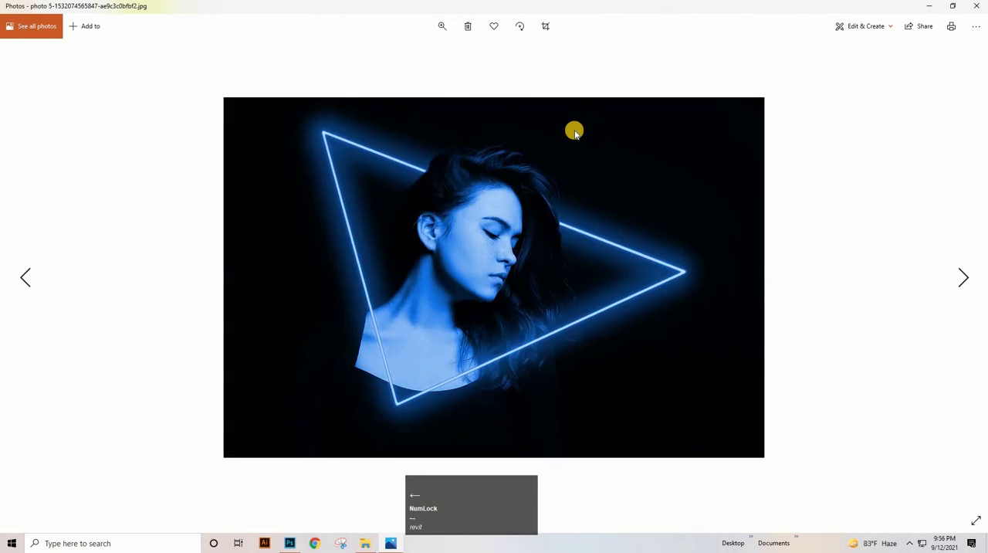